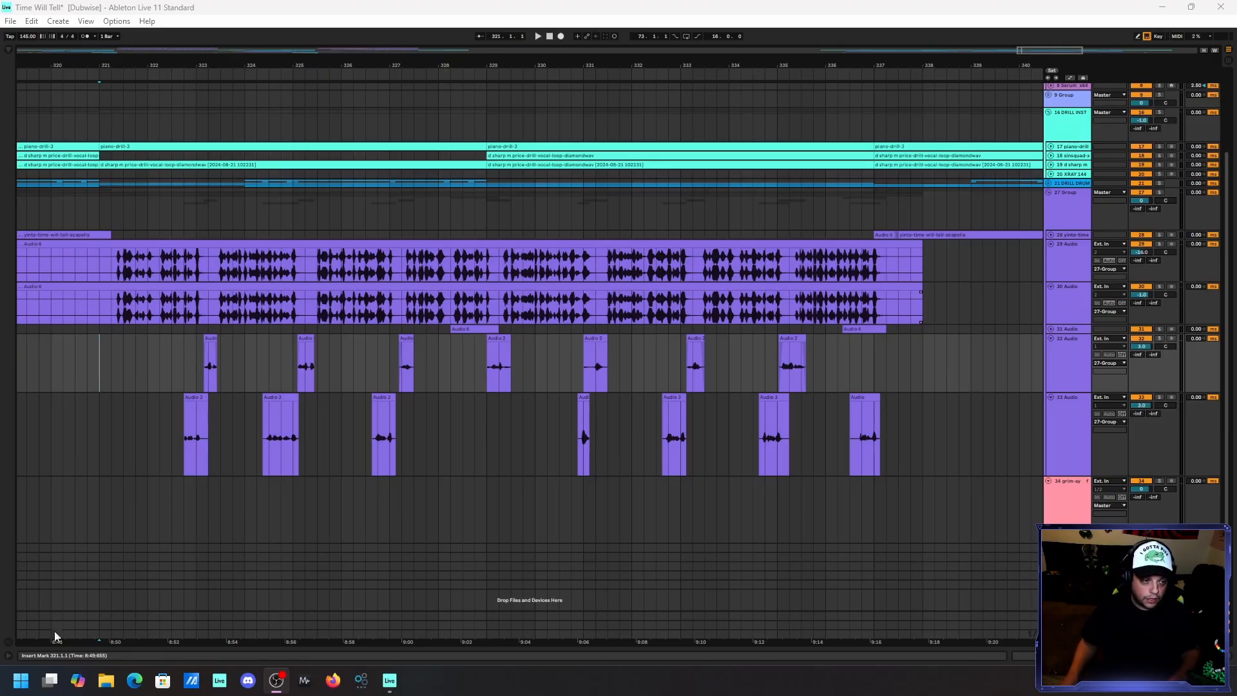
Solo the 27 Group track and play the full vocal arrangement from bar 321.
click(96, 311)
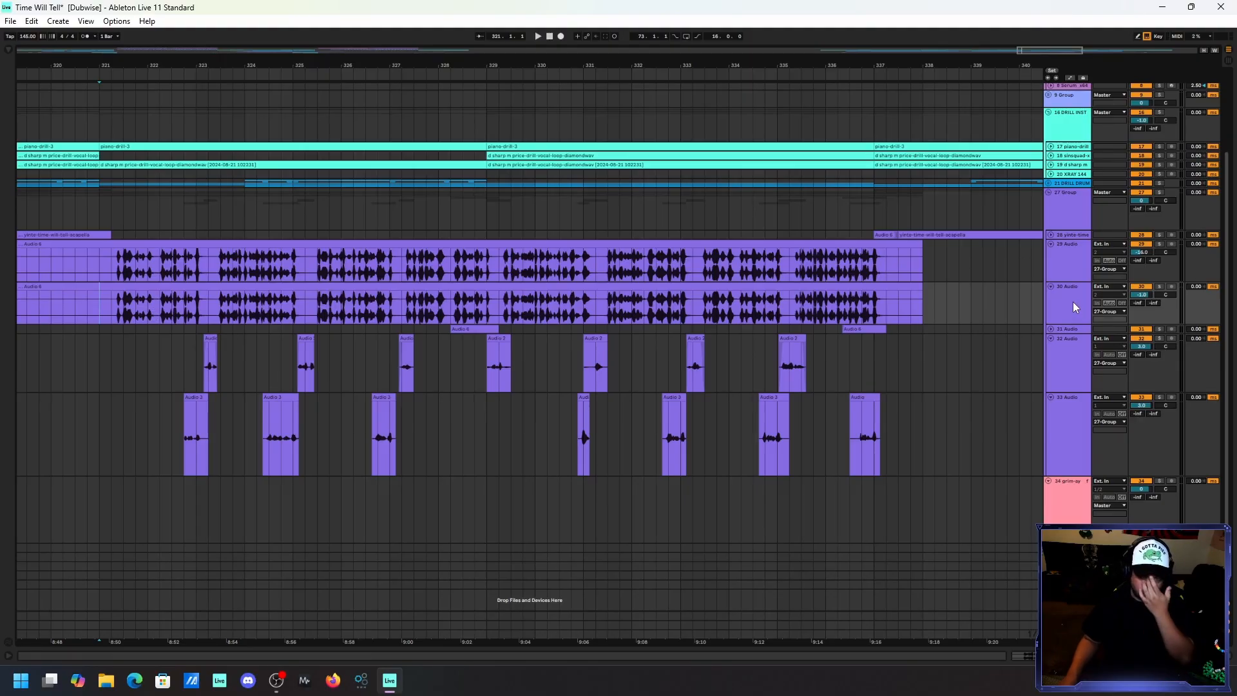
click(1158, 192)
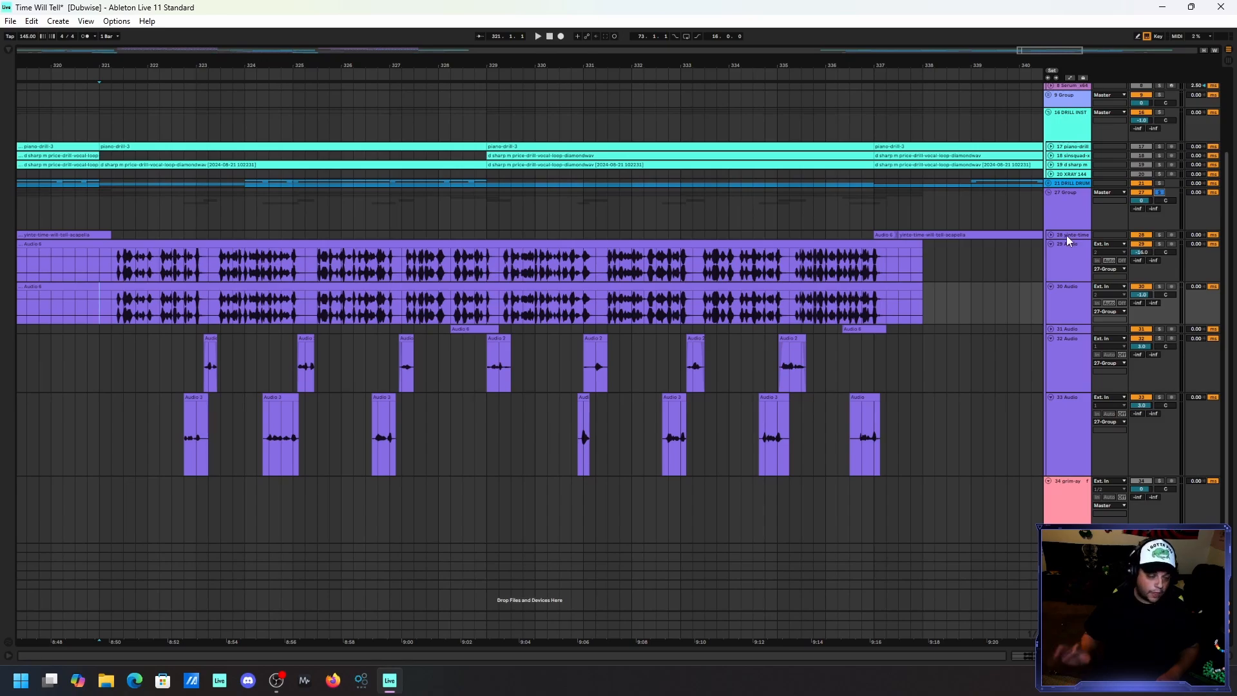
key(space)
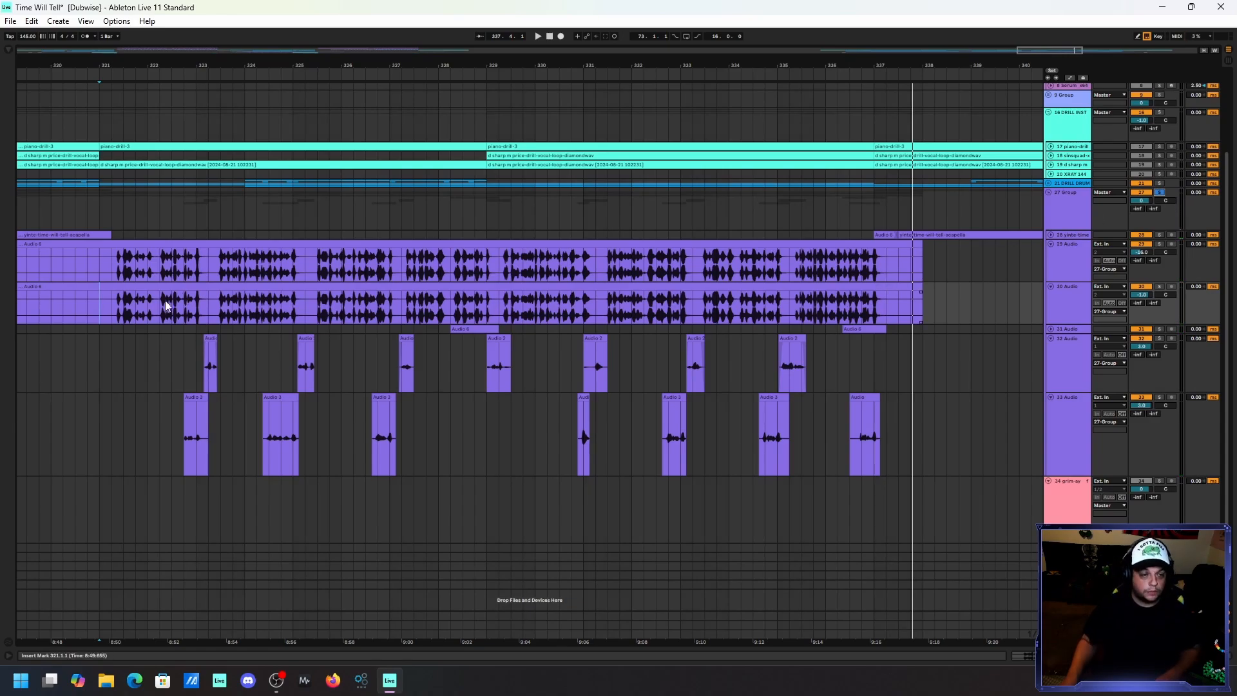
Solo the 30 Audio track, select a 16-bar section of its vocal clip from bar 321, and show the track's device chain.
click(1050, 297)
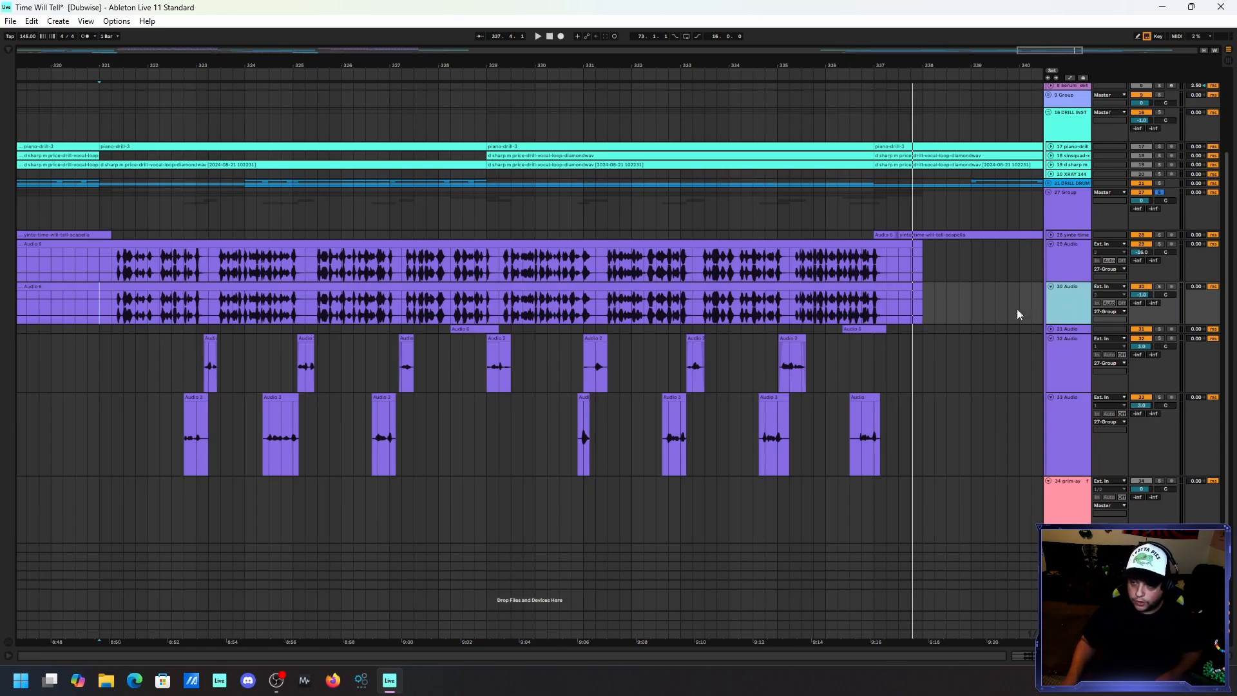
key(space)
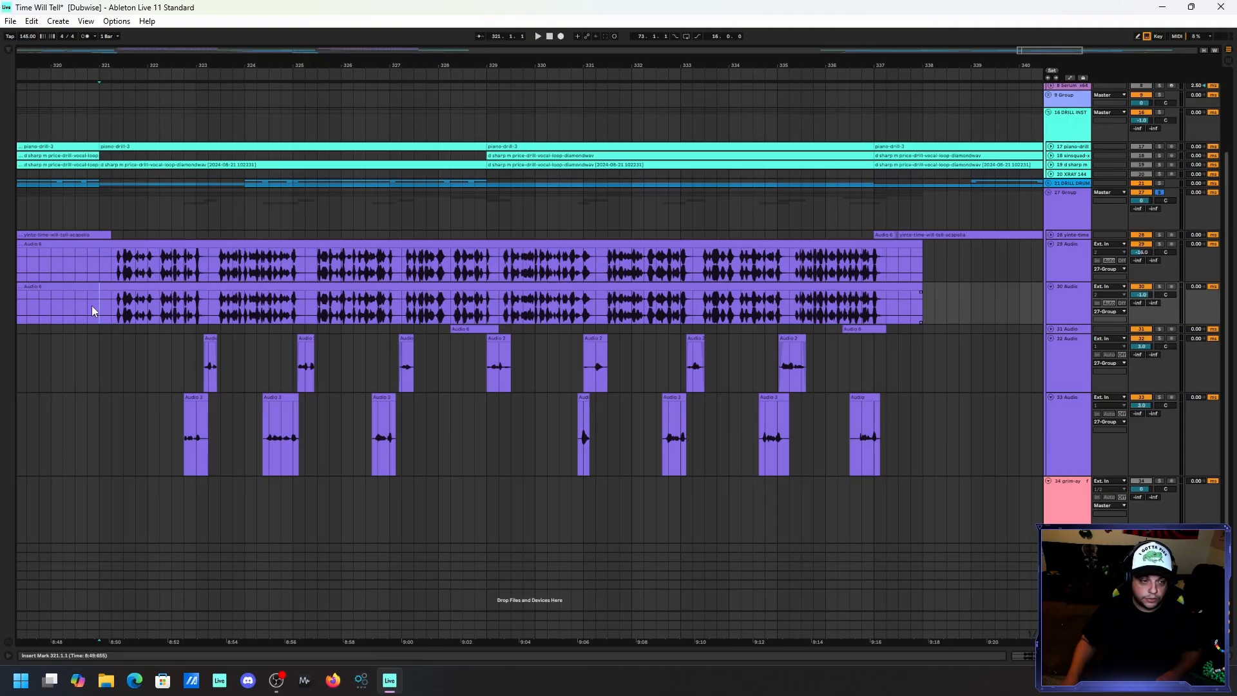
drag(92, 311, 894, 311)
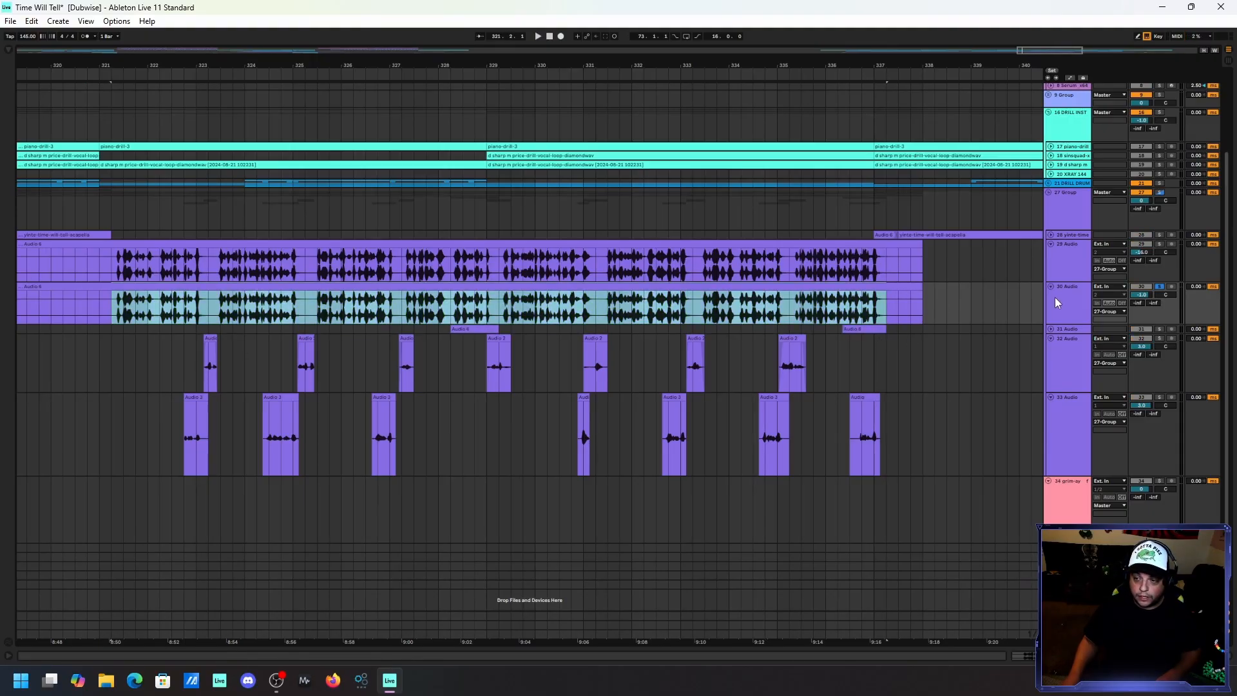
double_click(1057, 300)
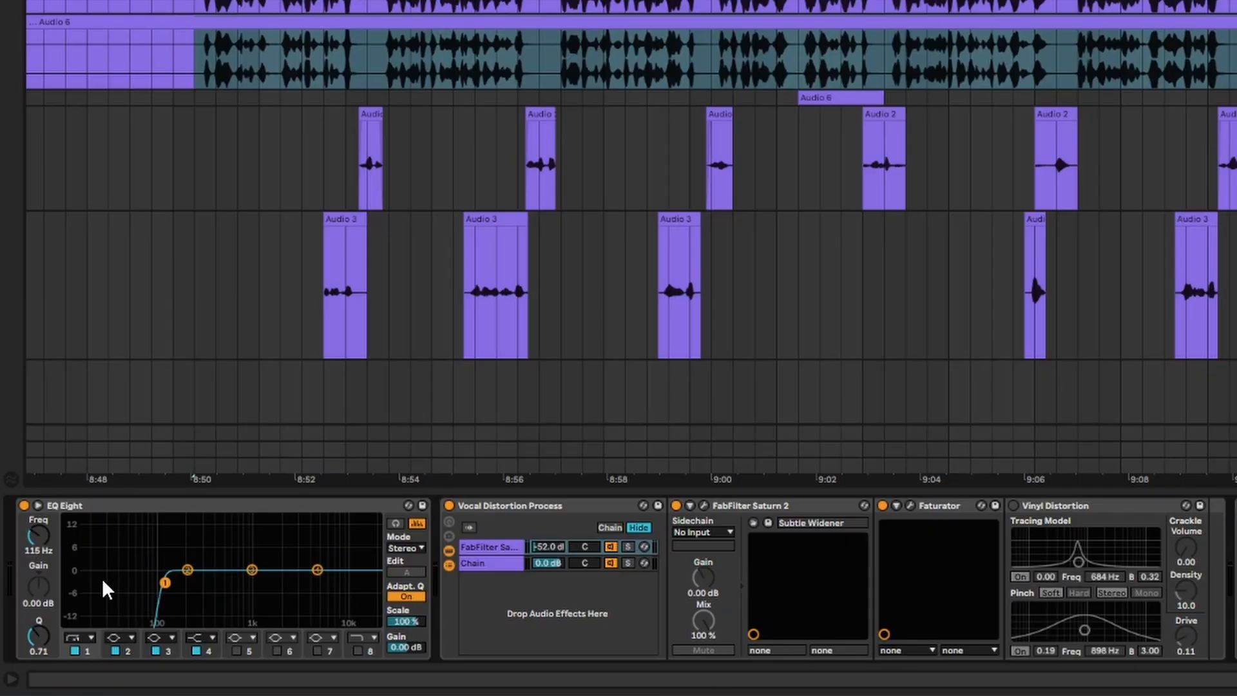
Examine the Vocal Distortion Process rack, its FabFilter Saturn 2 settings, and the second EQ Eight on 30 Audio.
click(597, 509)
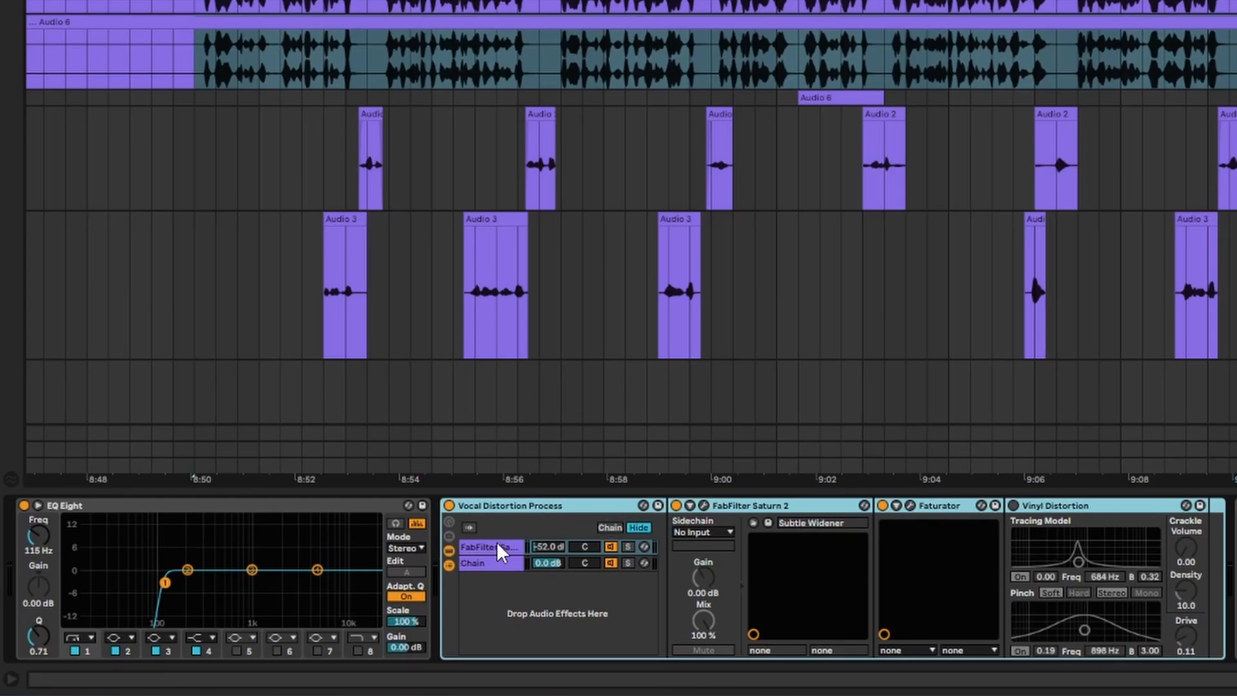
click(722, 507)
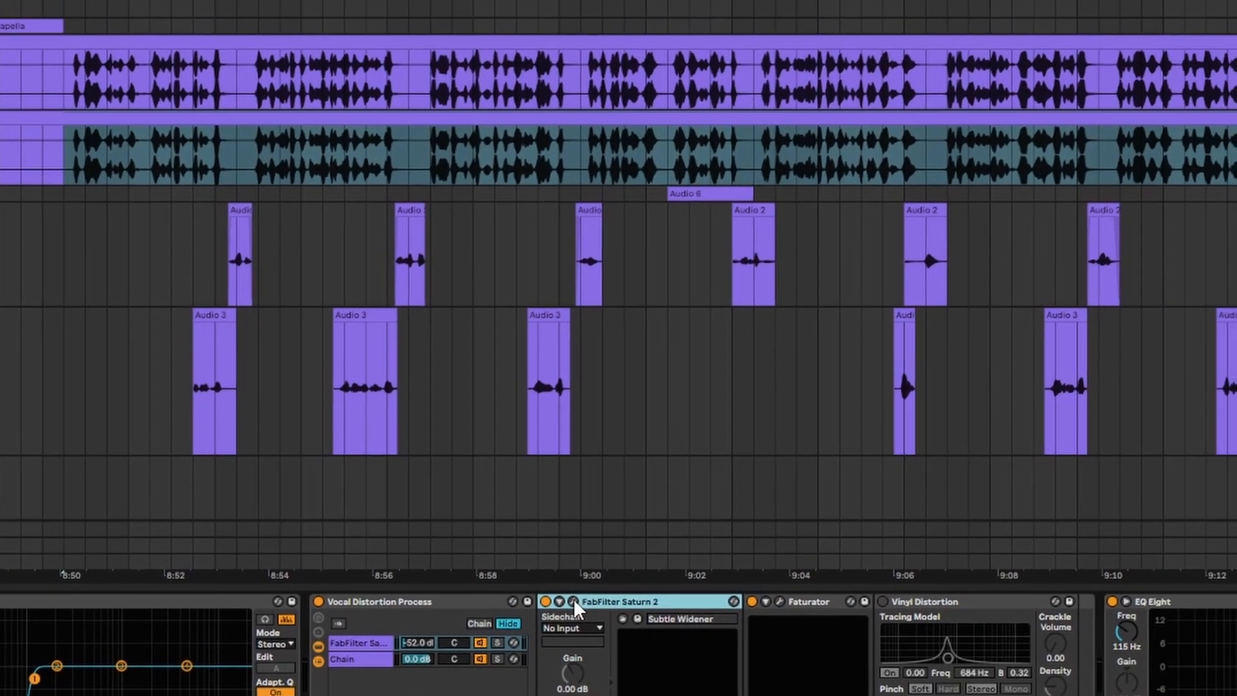
click(704, 506)
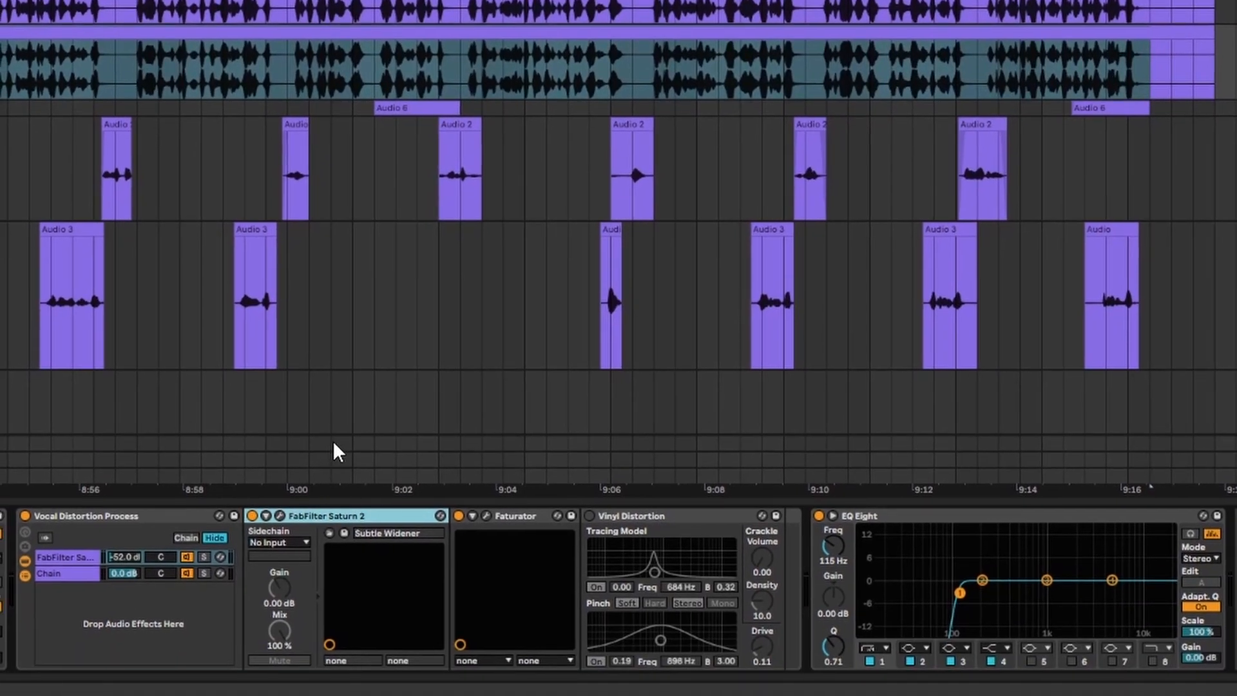
click(896, 520)
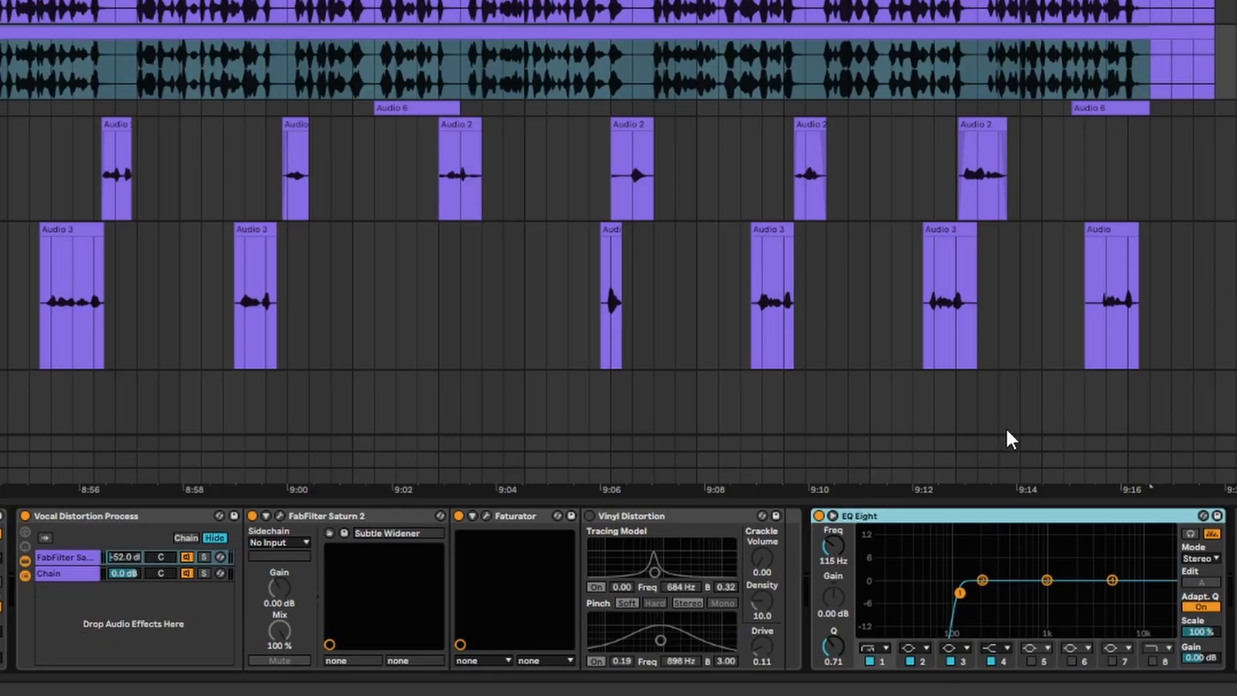
Bypass both EQ Eights and the Vocal Distortion Process rack on 30 Audio, and play the selected vocal without effects.
click(819, 516)
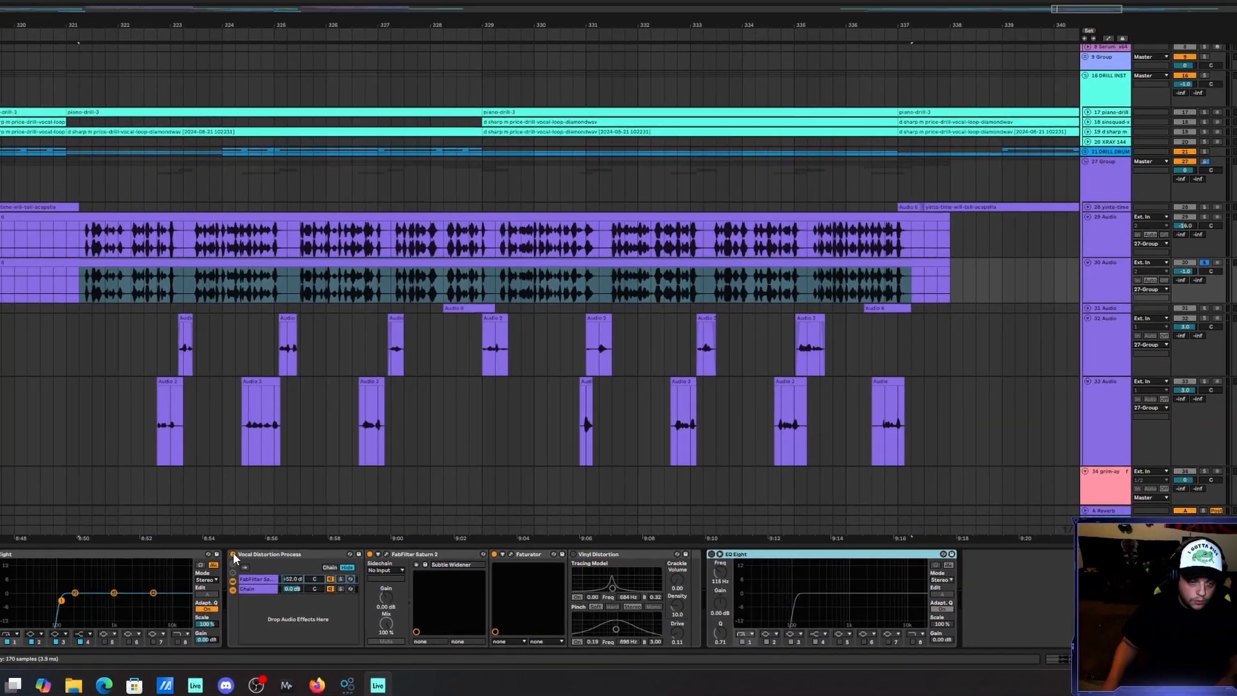
click(233, 554)
click(16, 558)
key(space)
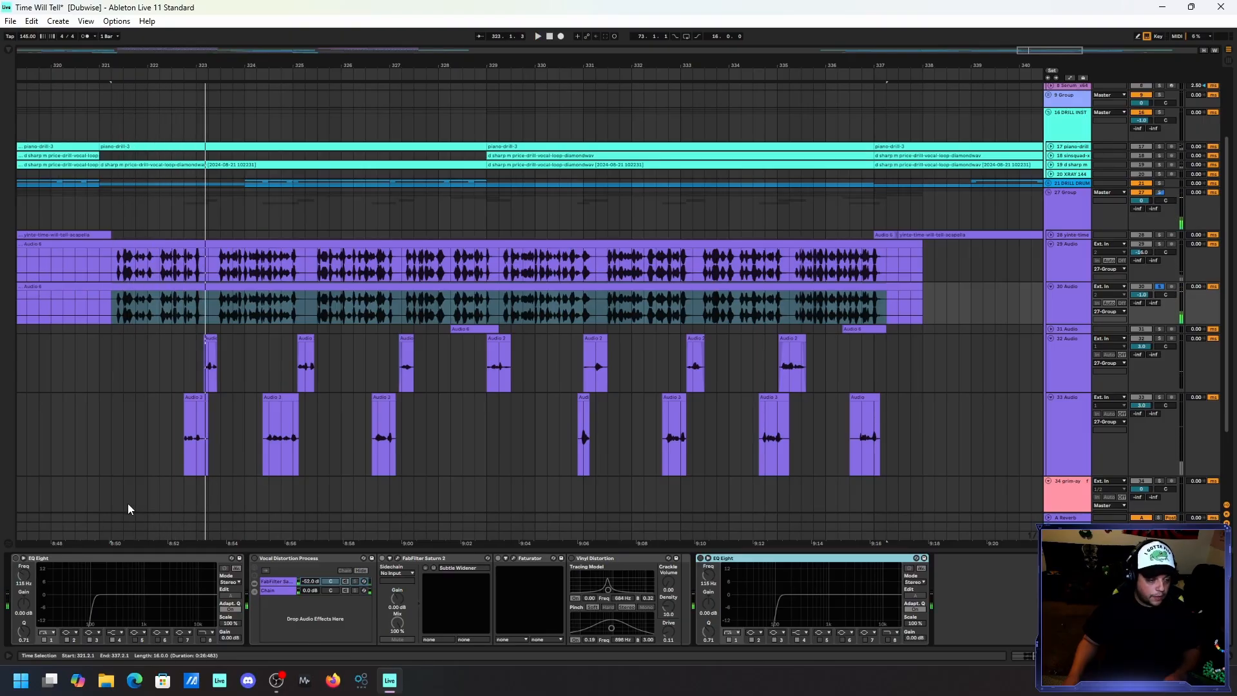
Re-enable both EQ Eights and the Vocal Distortion Process rack on 30 Audio, and play the processed vocal for comparison.
click(17, 558)
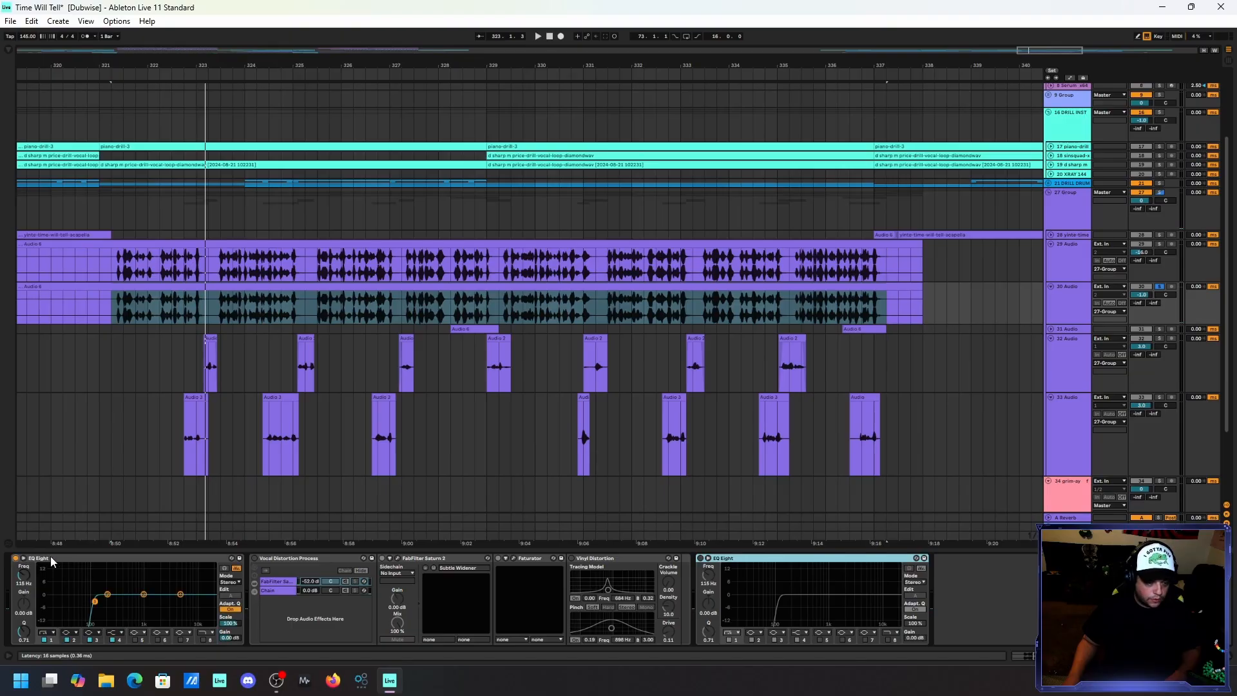
click(253, 558)
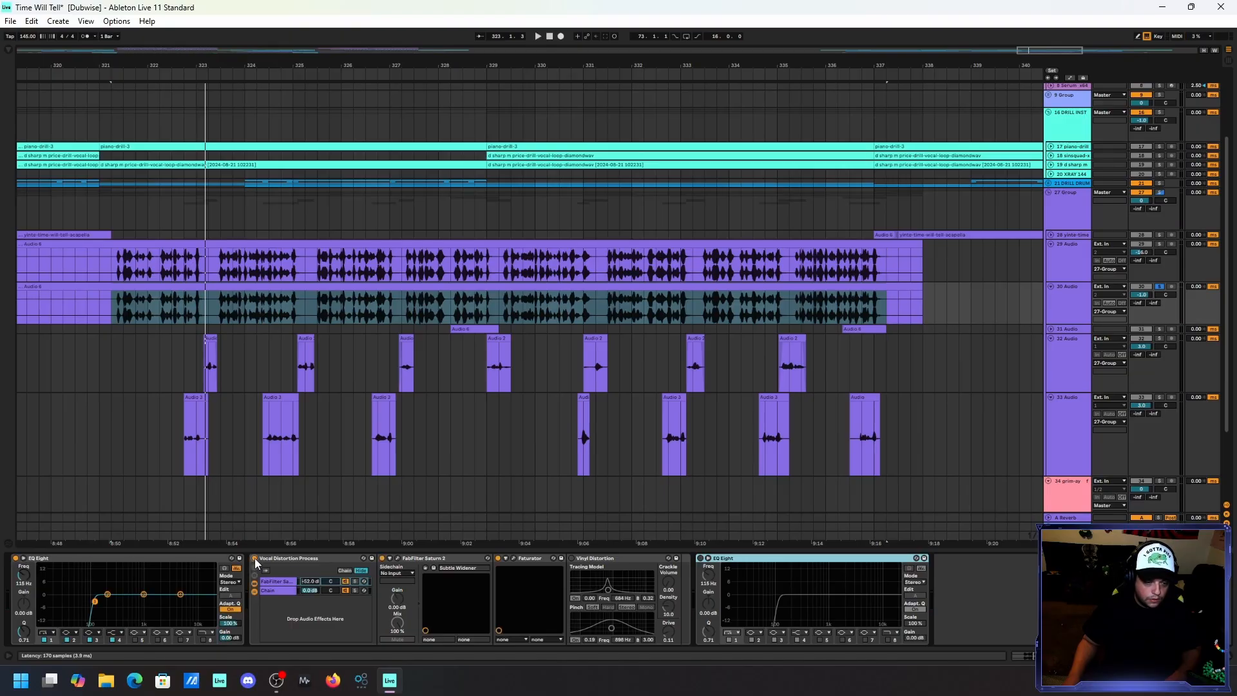
click(700, 557)
key(space)
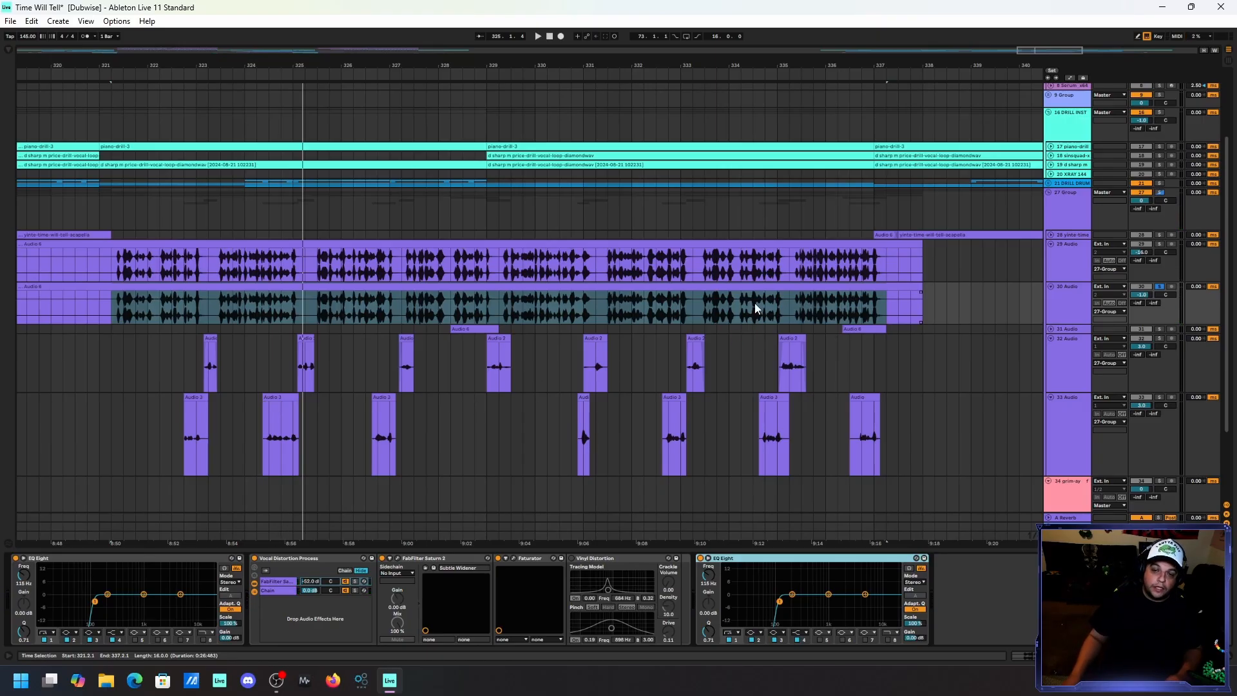
Show the device chain of the 29 Audio track, including the devices inside its vocal rack.
click(1065, 258)
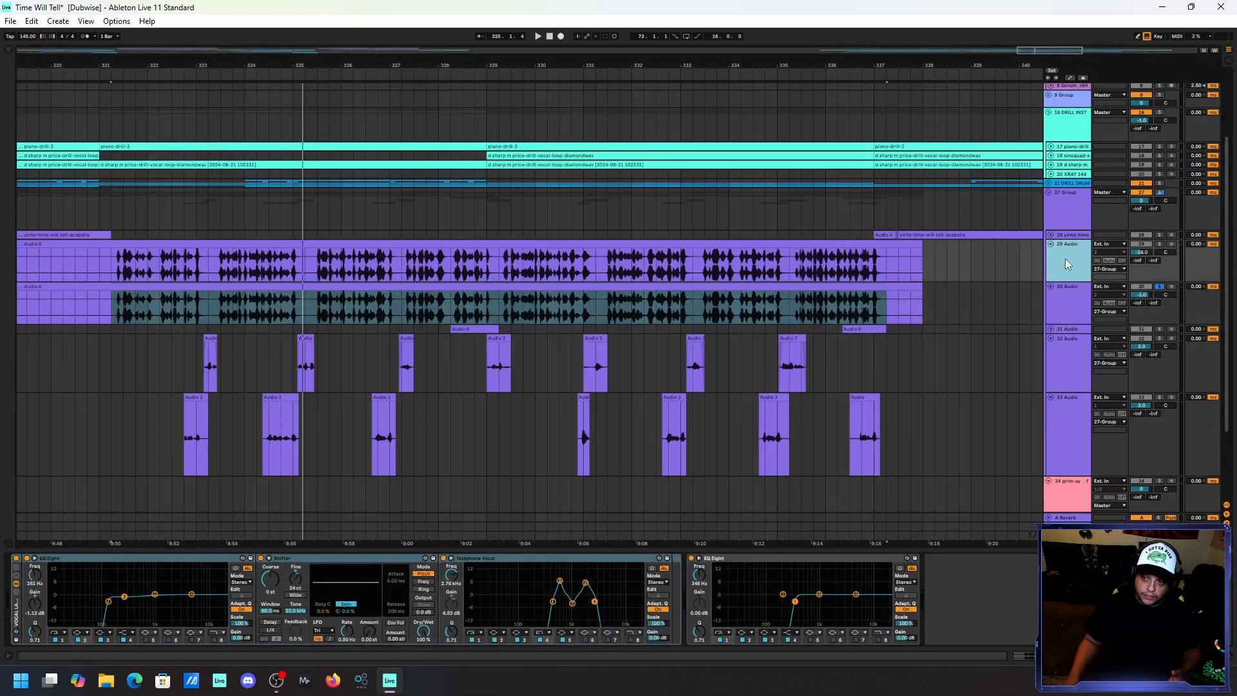
right_click(15, 616)
click(15, 616)
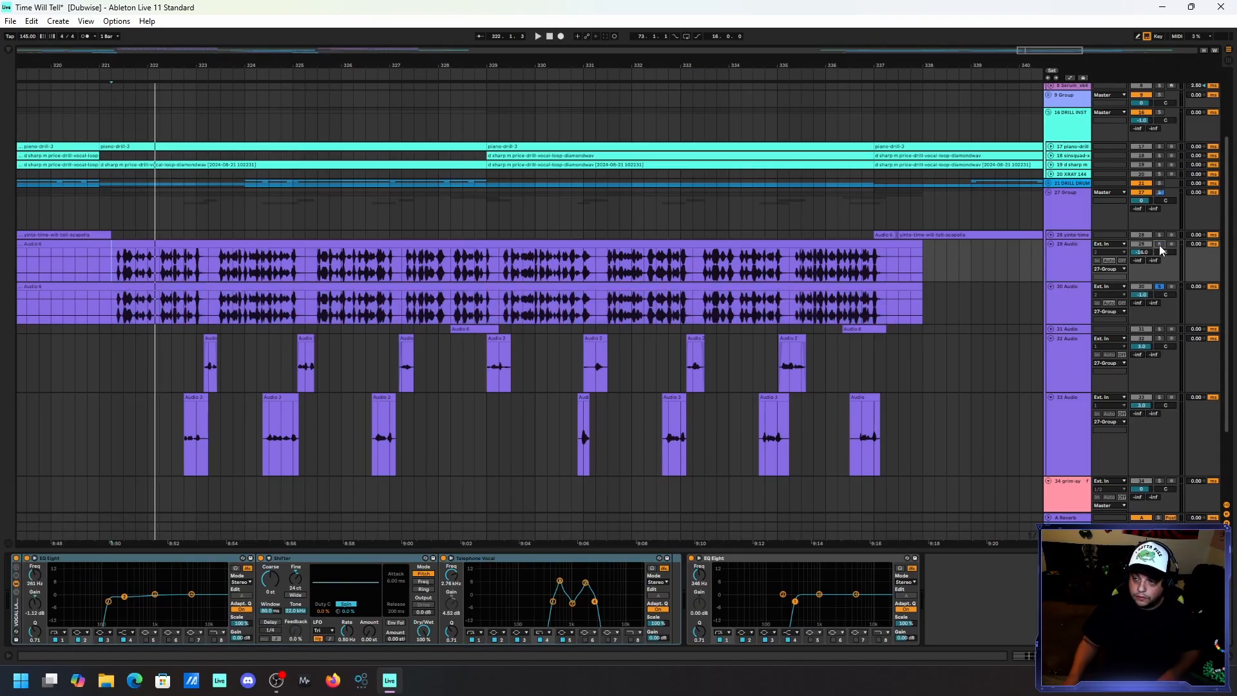
Play 30 Audio alone, and solo 29 Audio alongside it to hear both vocal layers together.
key(space)
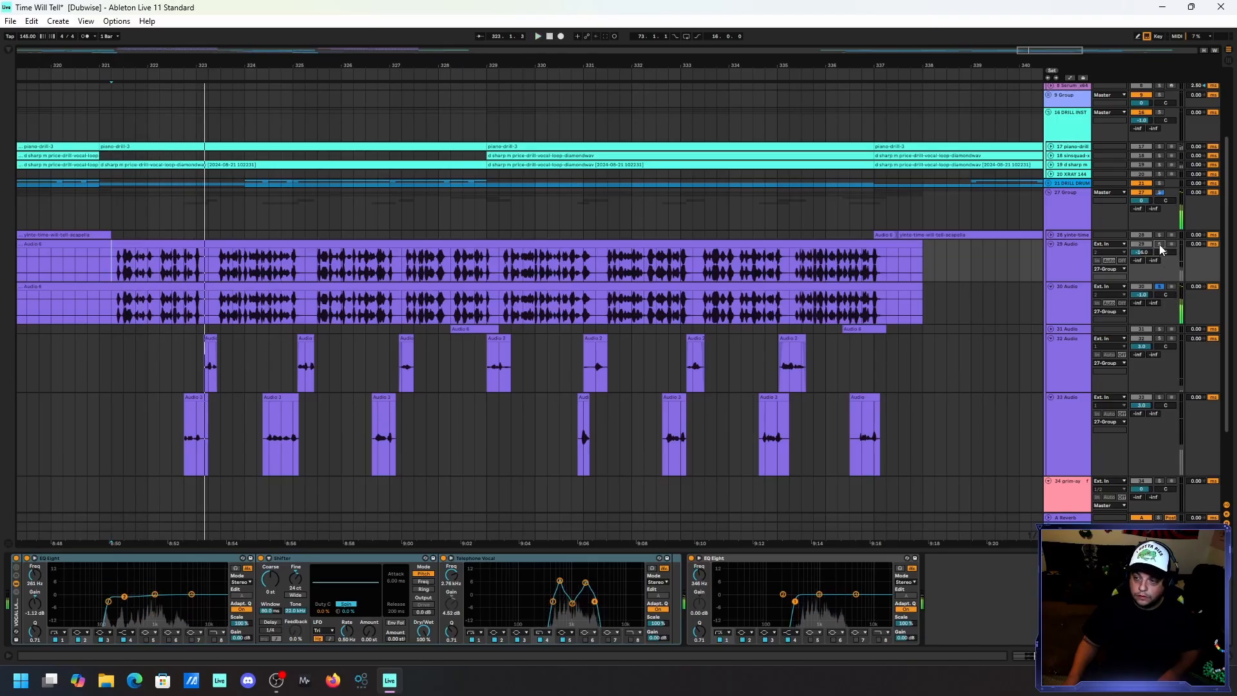
ctrl+click(1159, 245)
key(space)
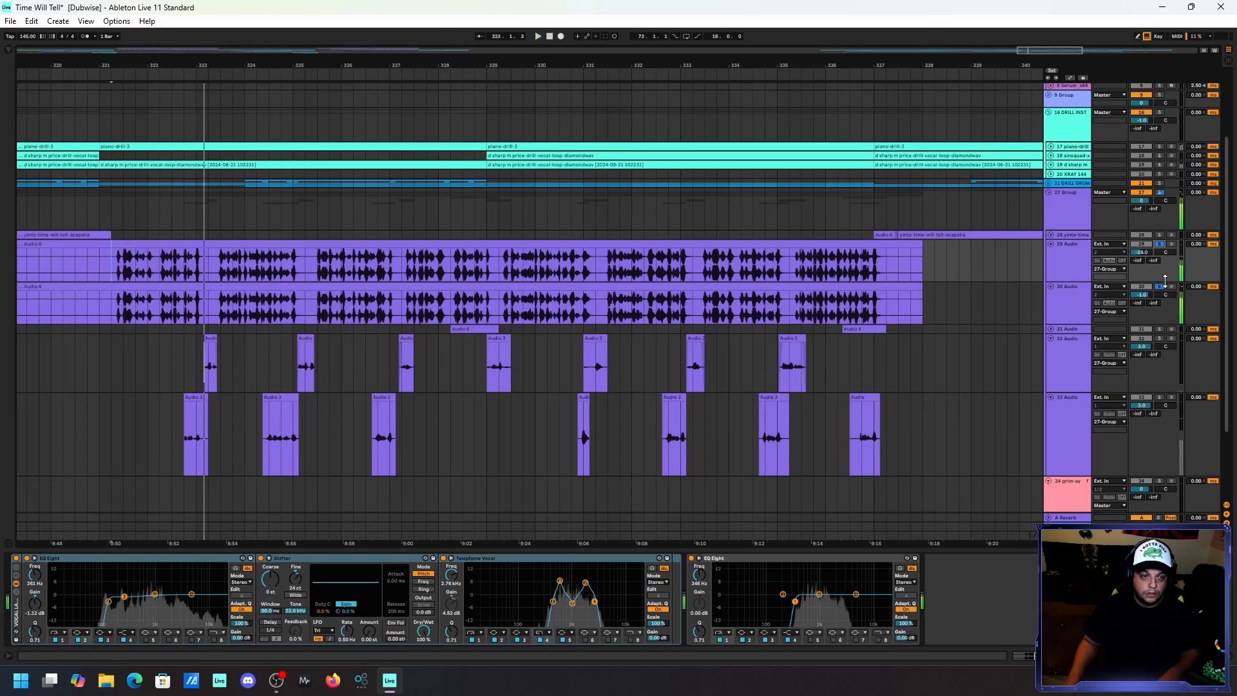
key(space)
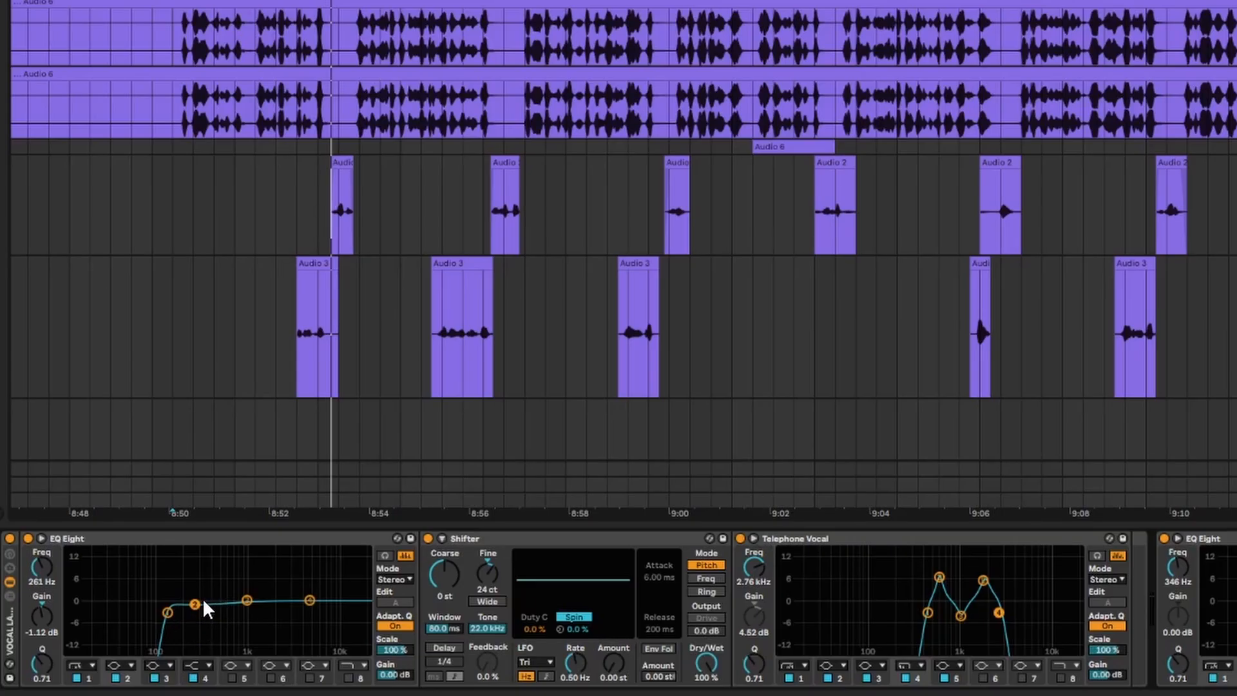
Examine the Shifter and Telephone Vocal settings on 29 Audio, and play the two layered vocals together.
click(502, 546)
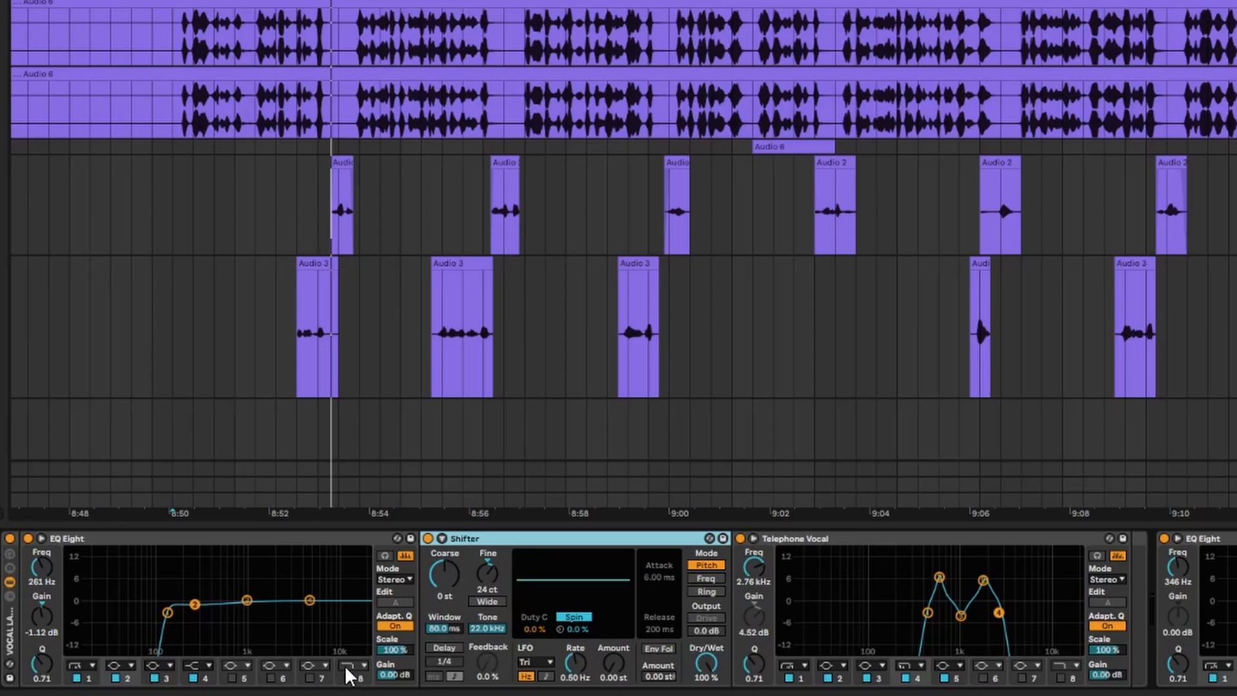
right_click(532, 669)
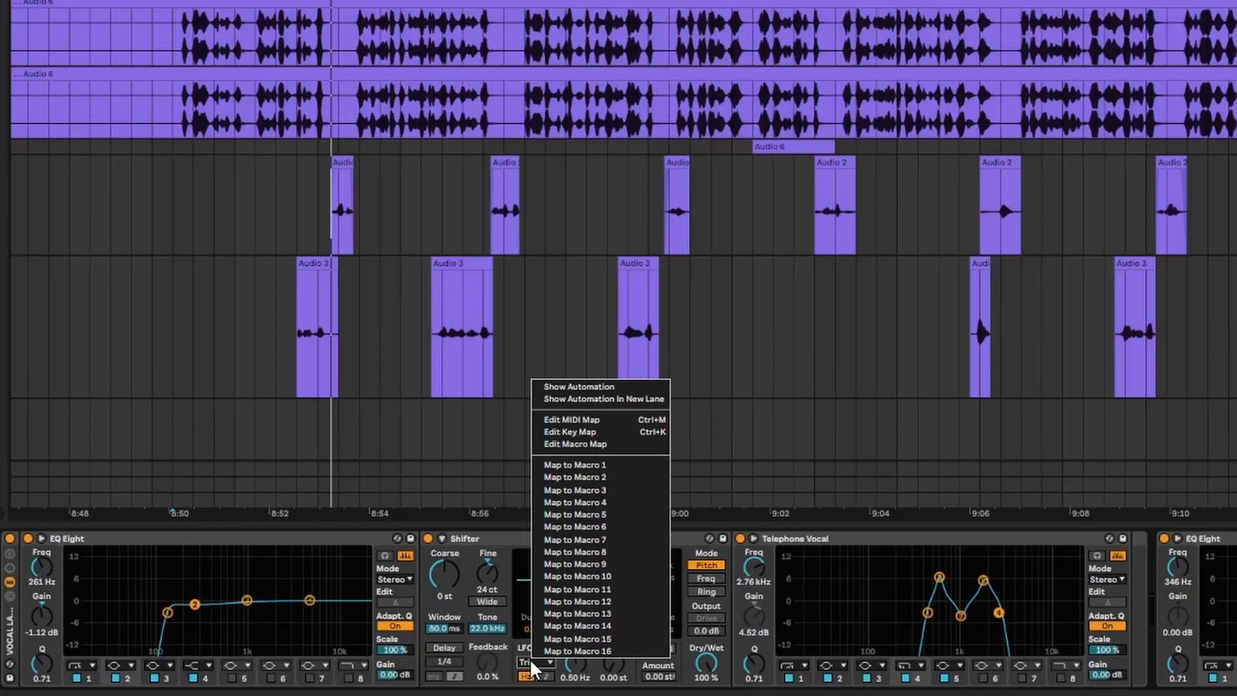
click(531, 662)
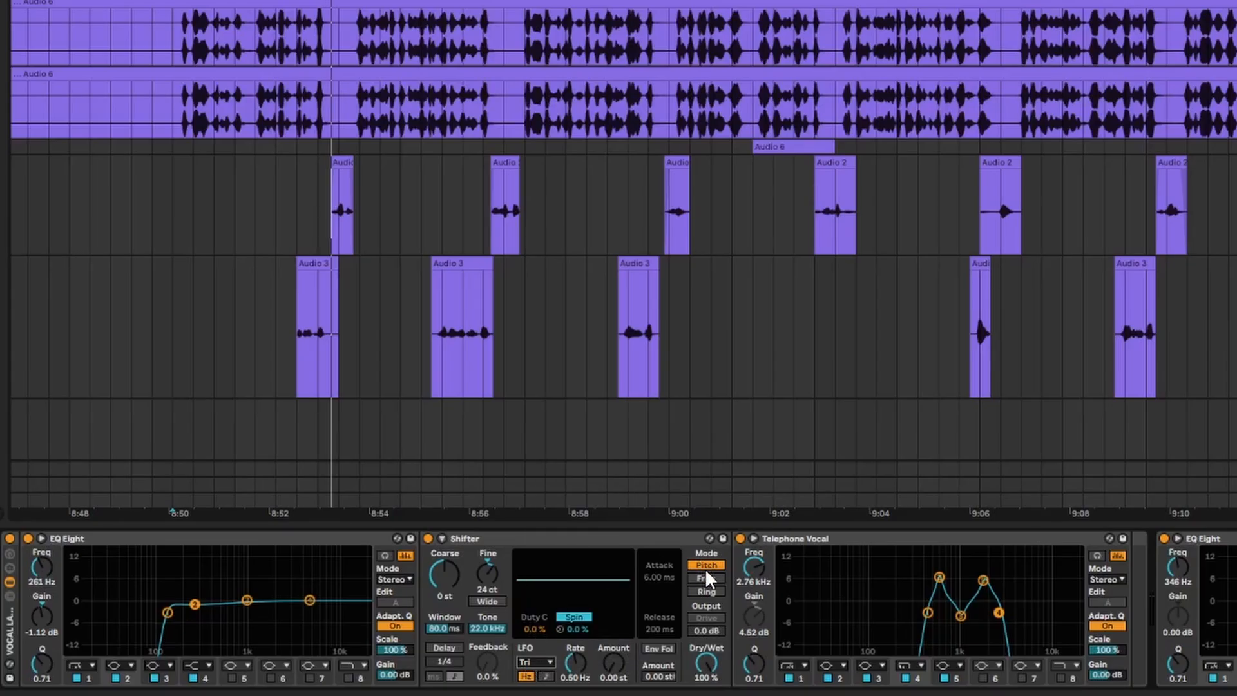
click(825, 539)
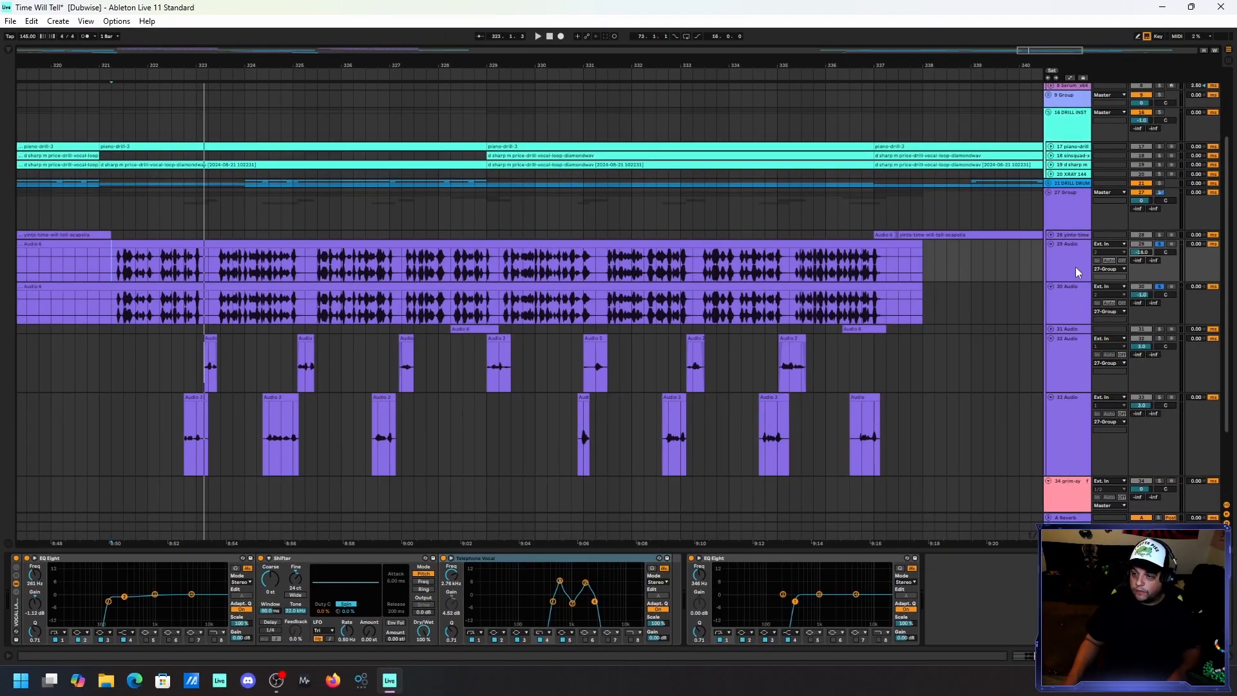
key(space)
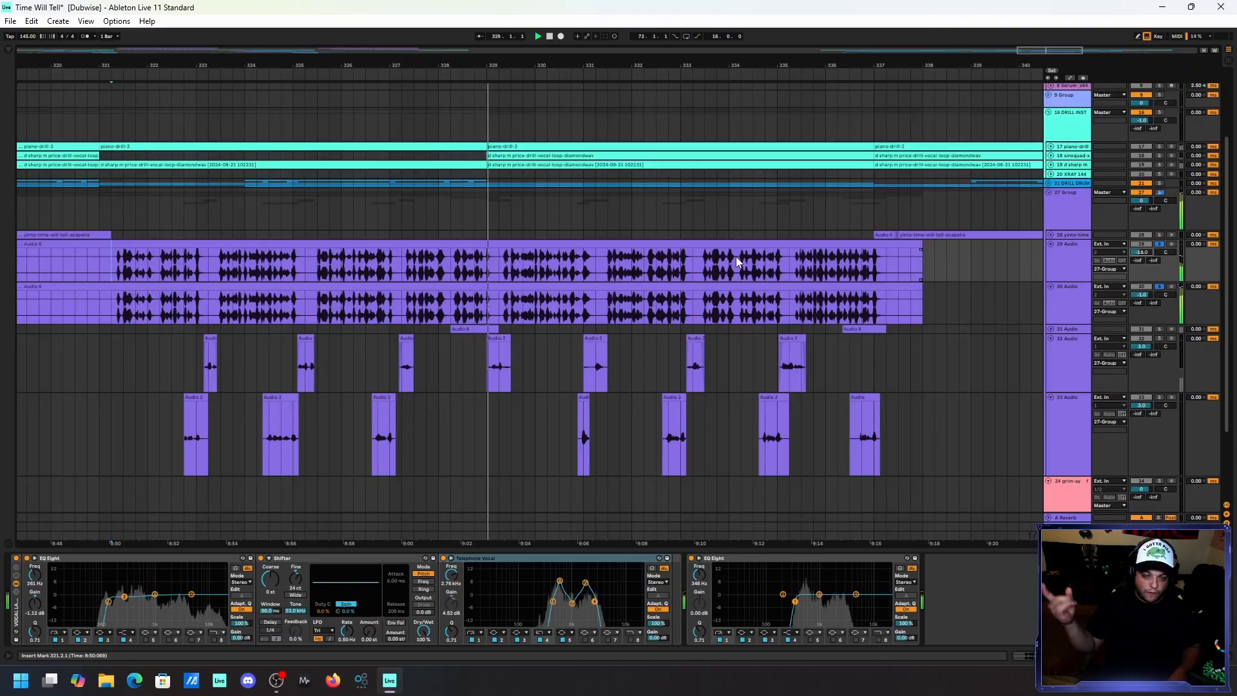
key(space)
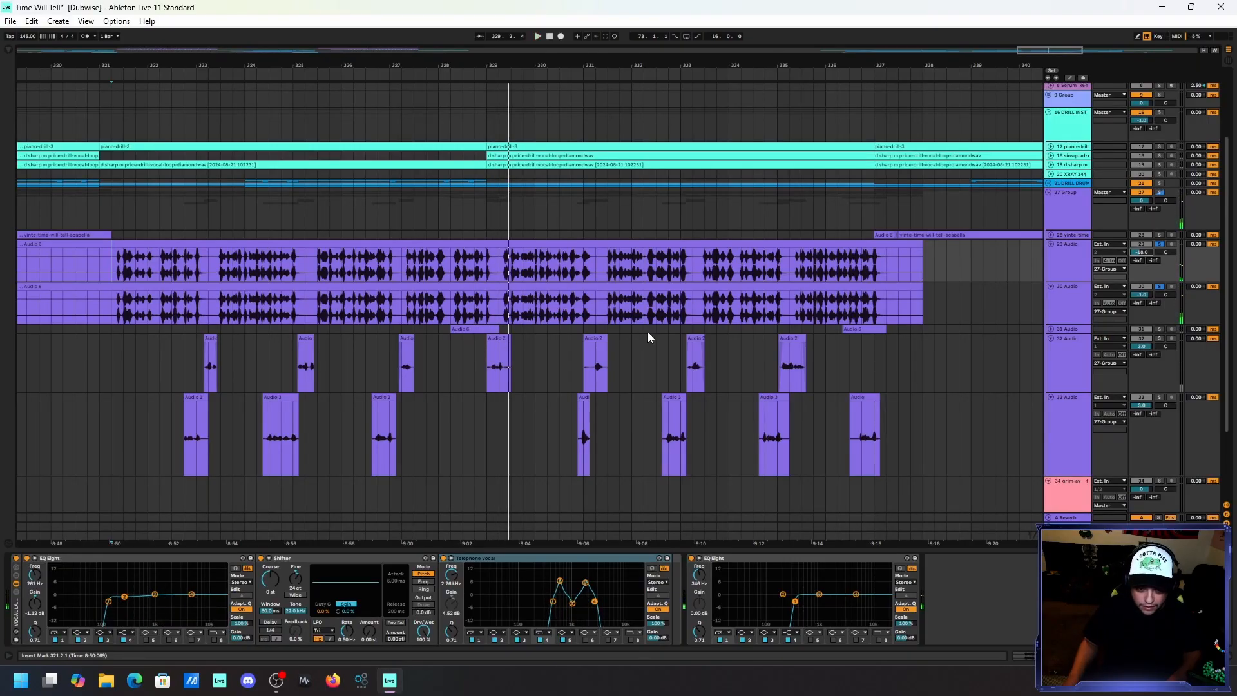
Unfold the 31 Audio track, solo it alone, and play its first vocal clip.
click(1050, 329)
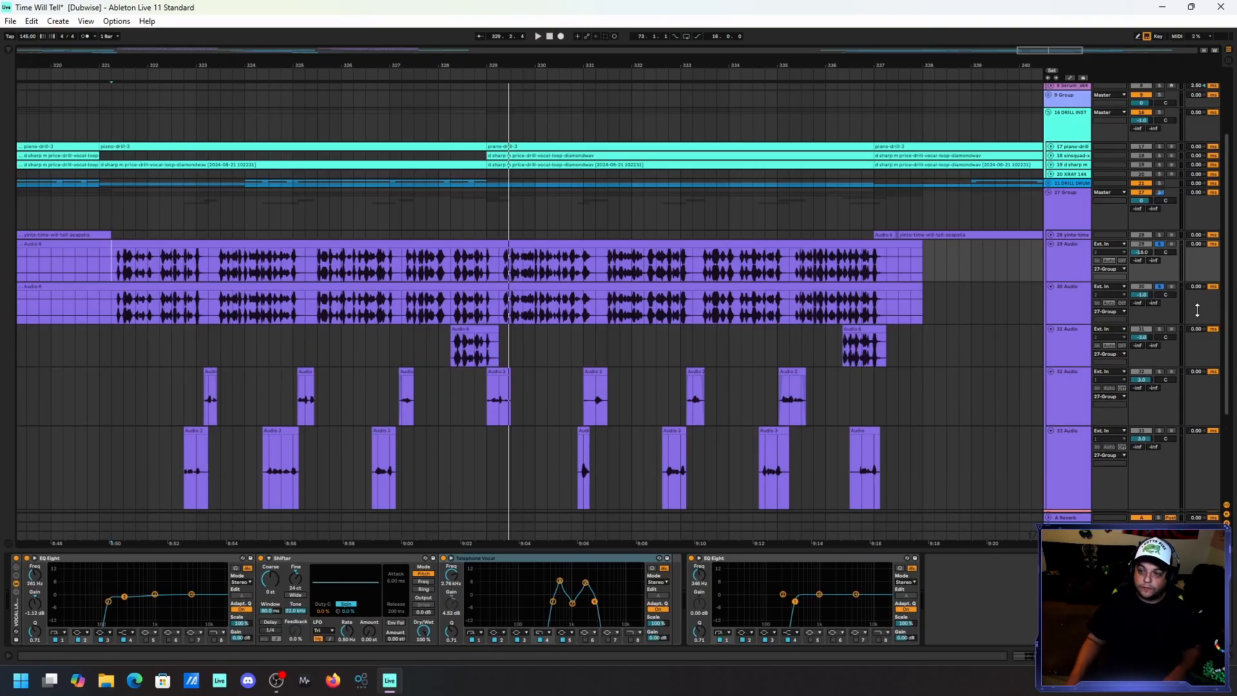
scroll(1075, 298, down, 1)
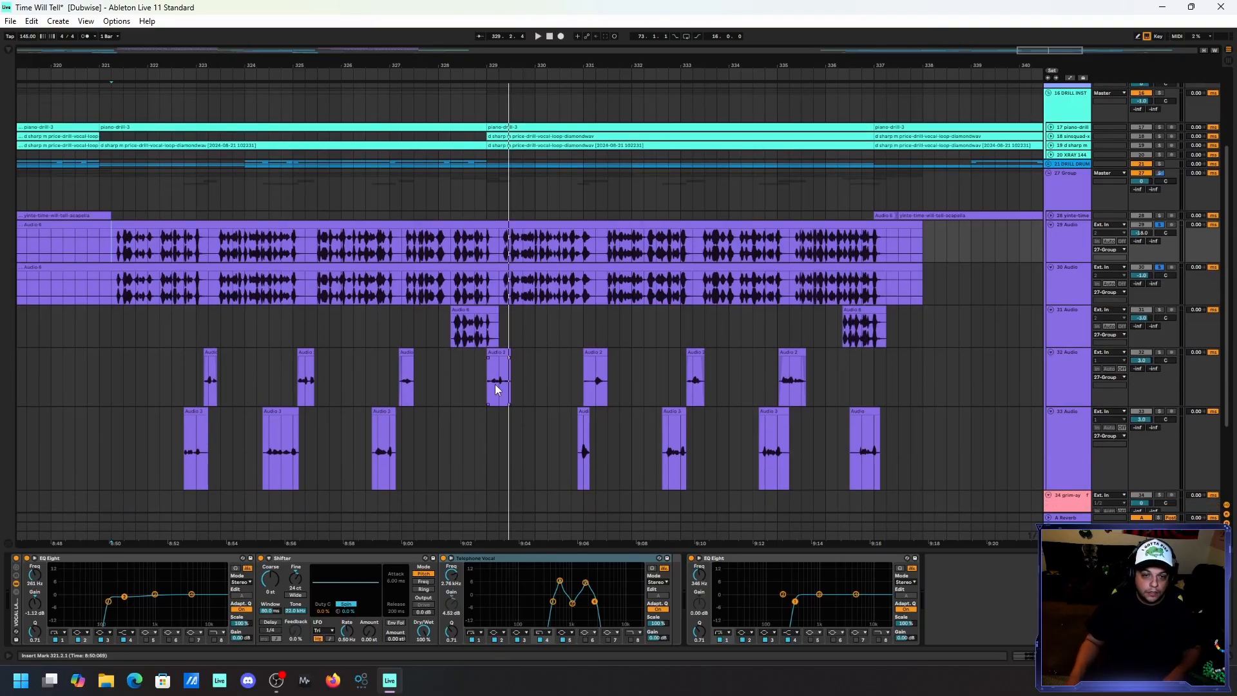
click(459, 307)
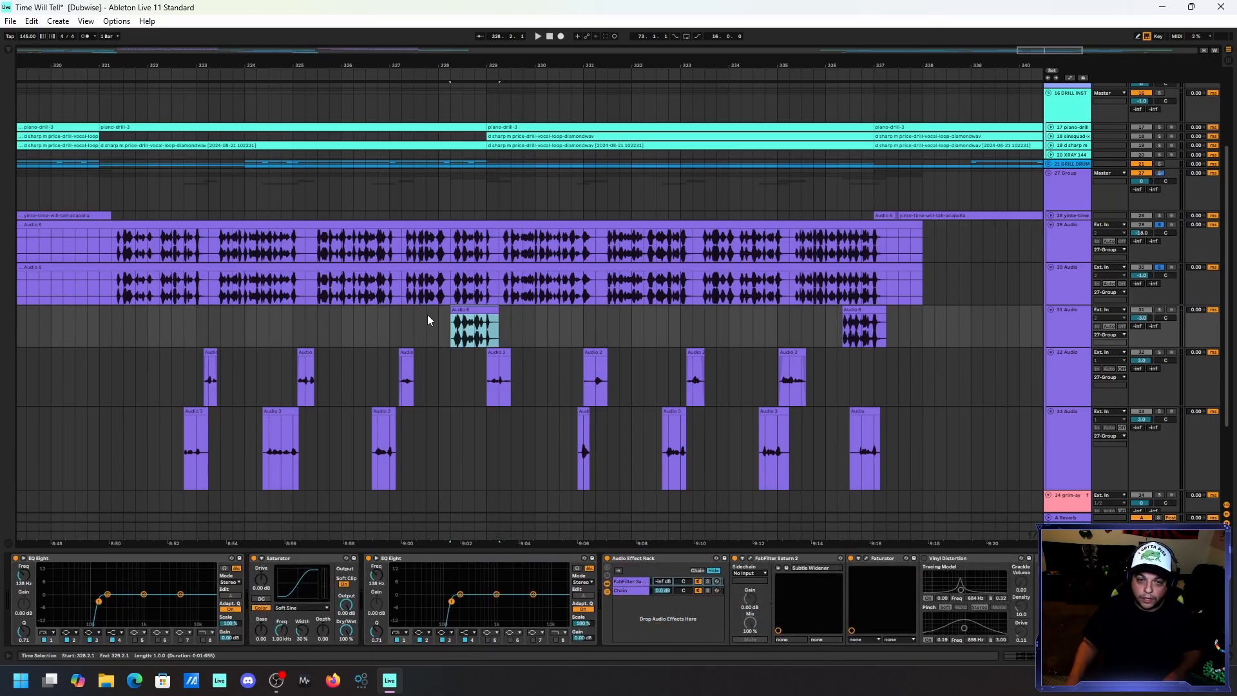
click(1159, 311)
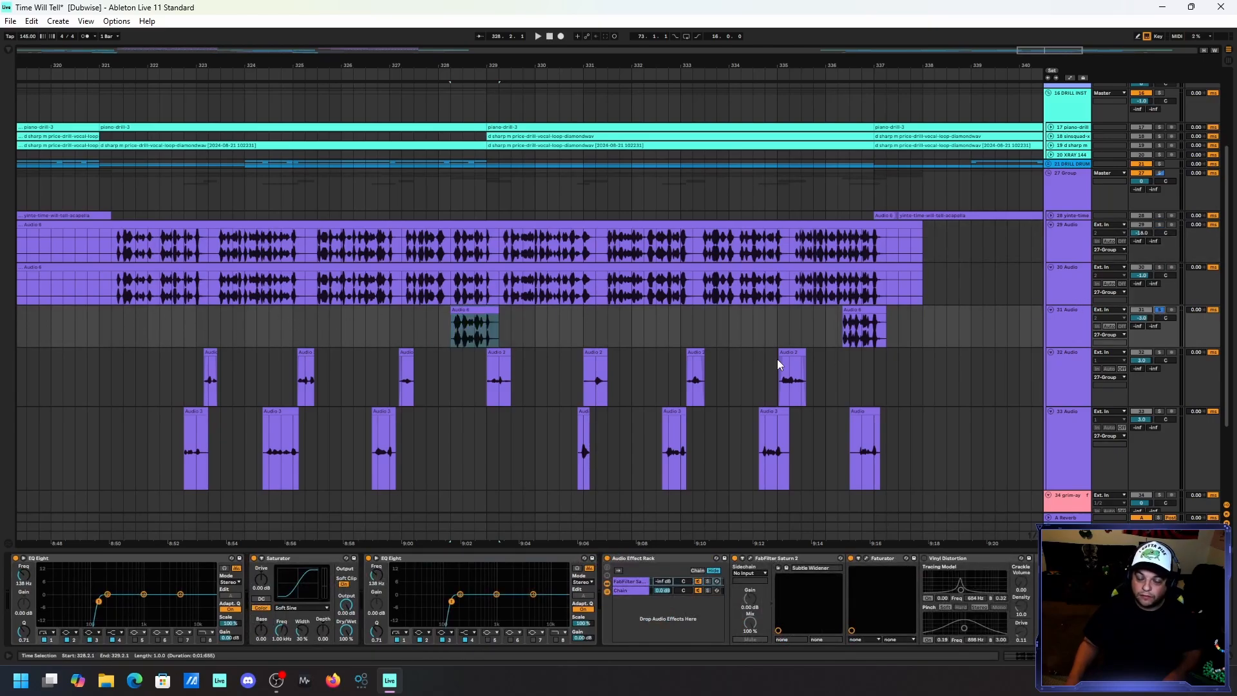
click(475, 322)
key(space)
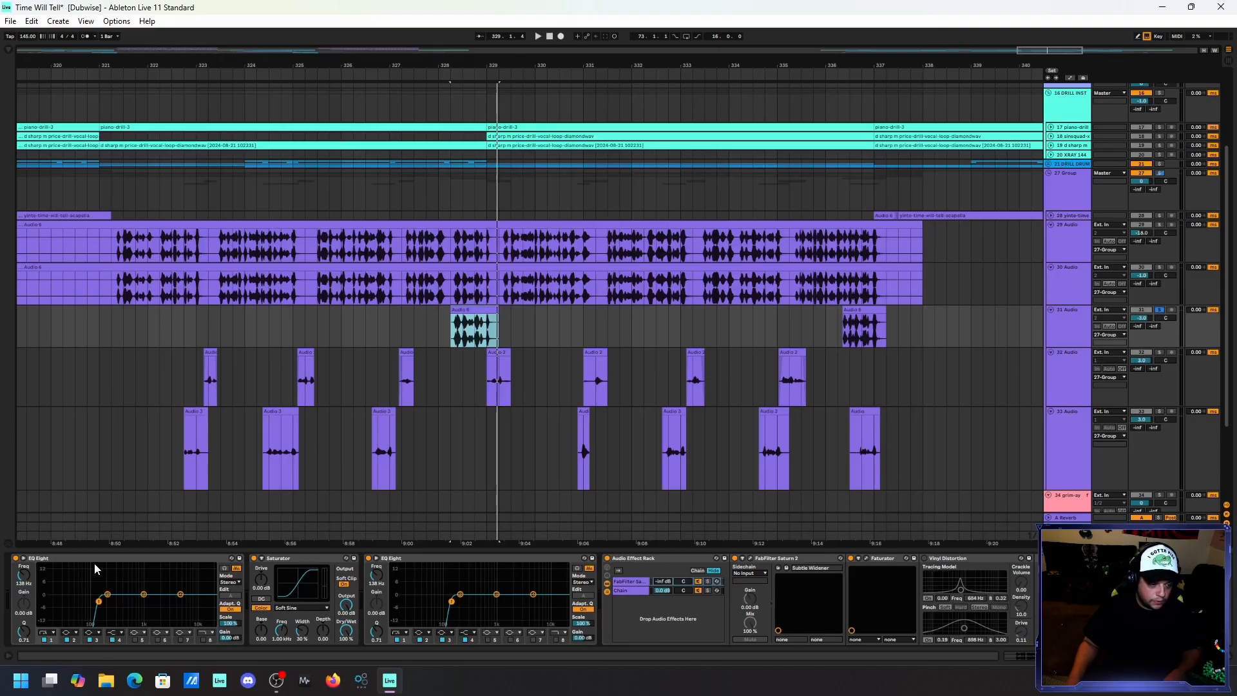
Examine the Audio Effect Rack on 31 Audio and open the first vocal clip's settings and waveform.
click(668, 558)
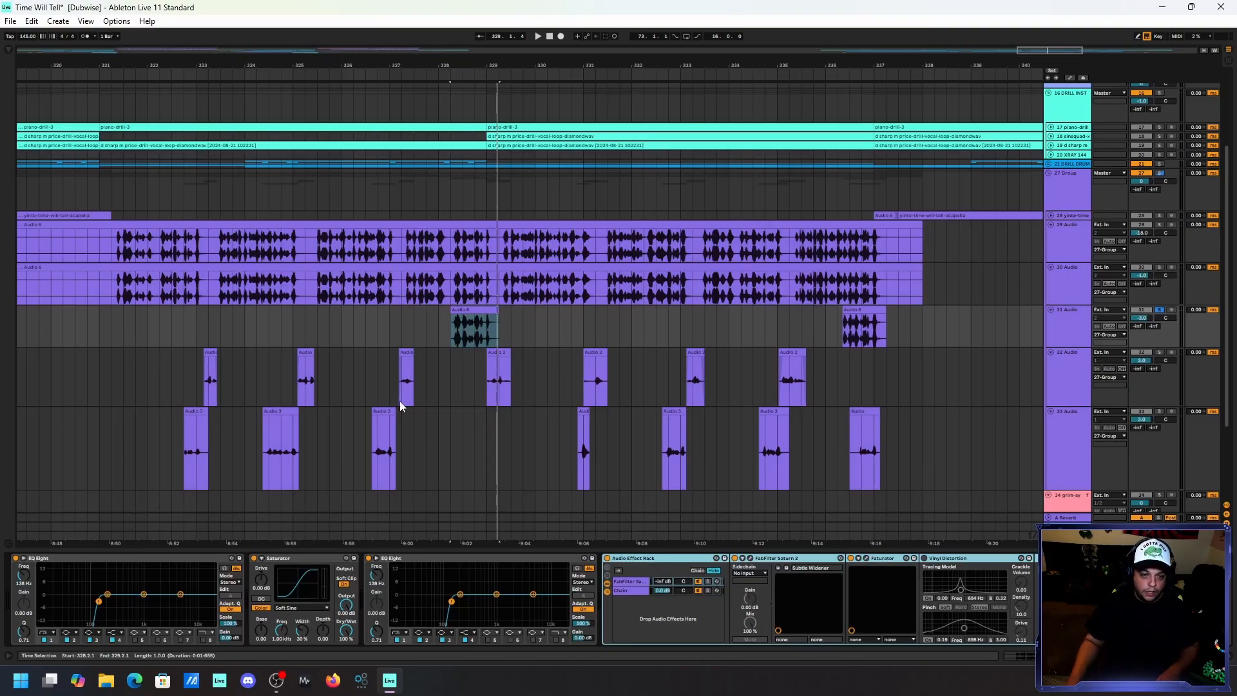
double_click(466, 311)
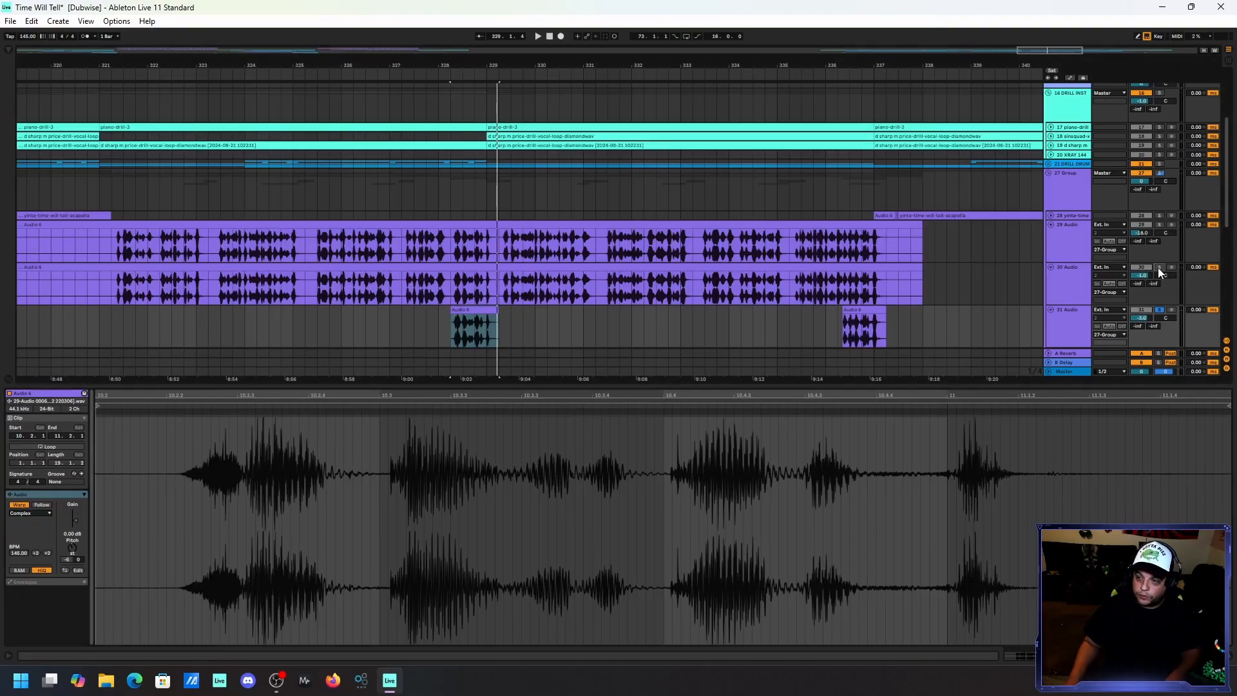
Play the 29, 30 and 31 Audio vocal layers together around the first 31 Audio clip, and hide the clip detail view.
click(451, 250)
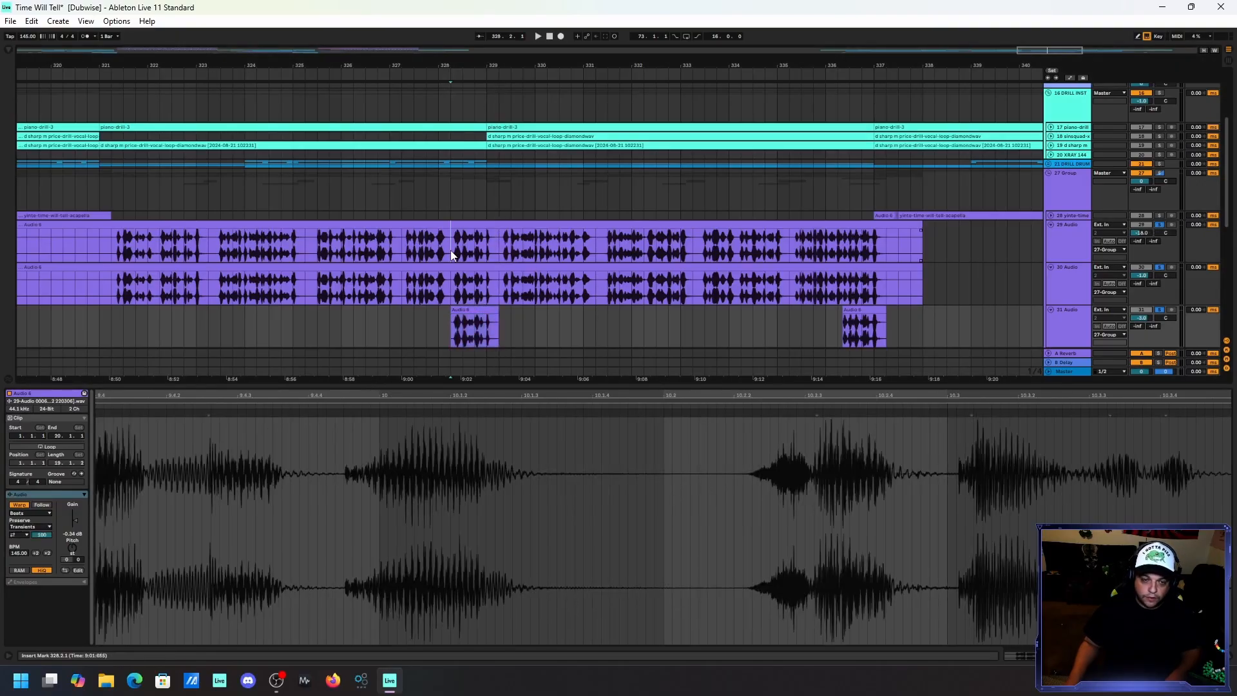
key(space)
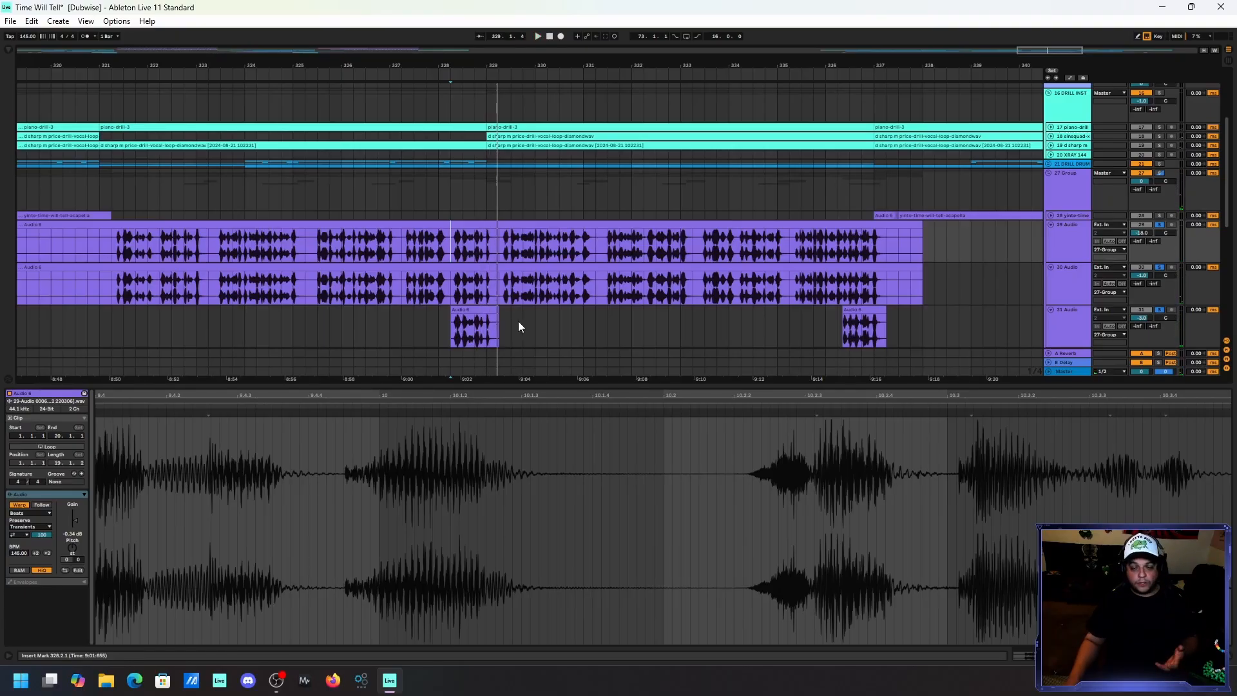
key(ctrl+alt+l)
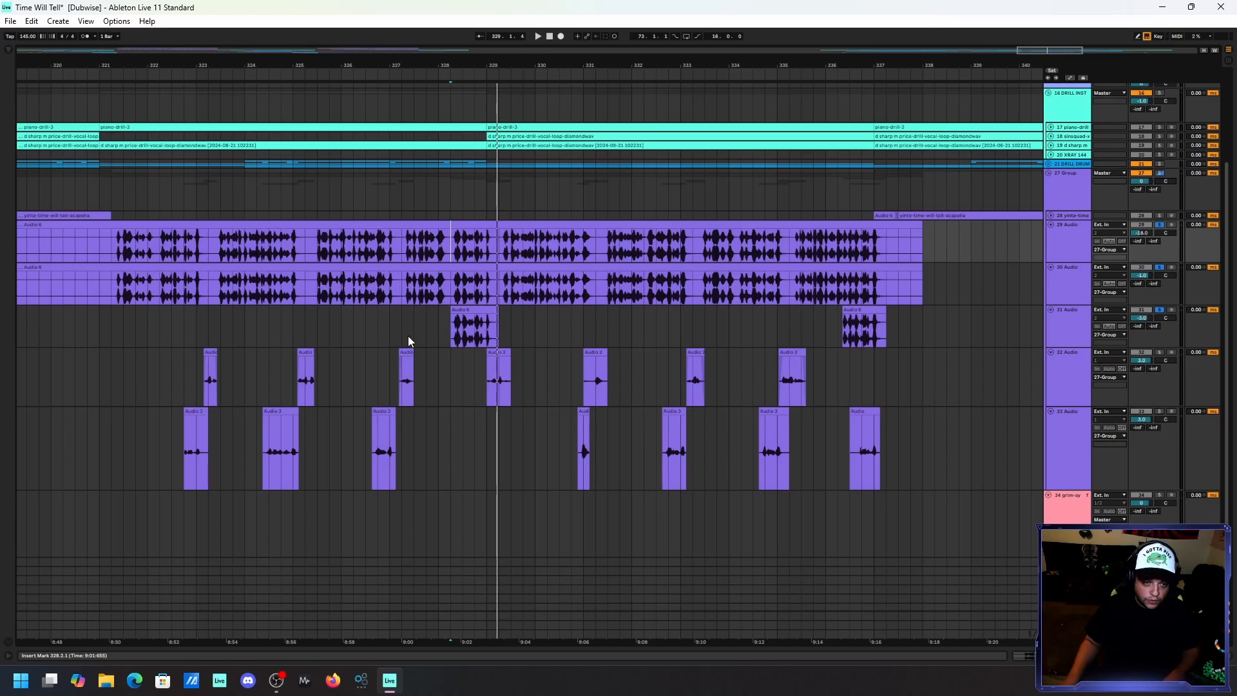
click(402, 254)
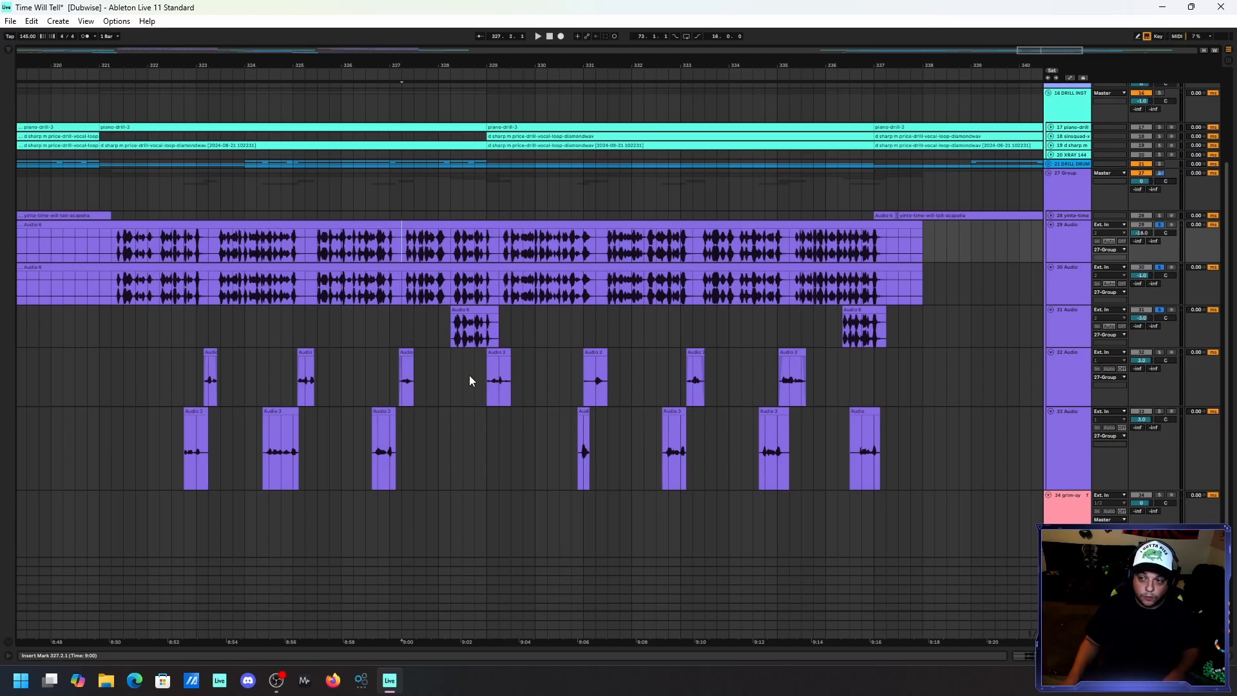
key(space)
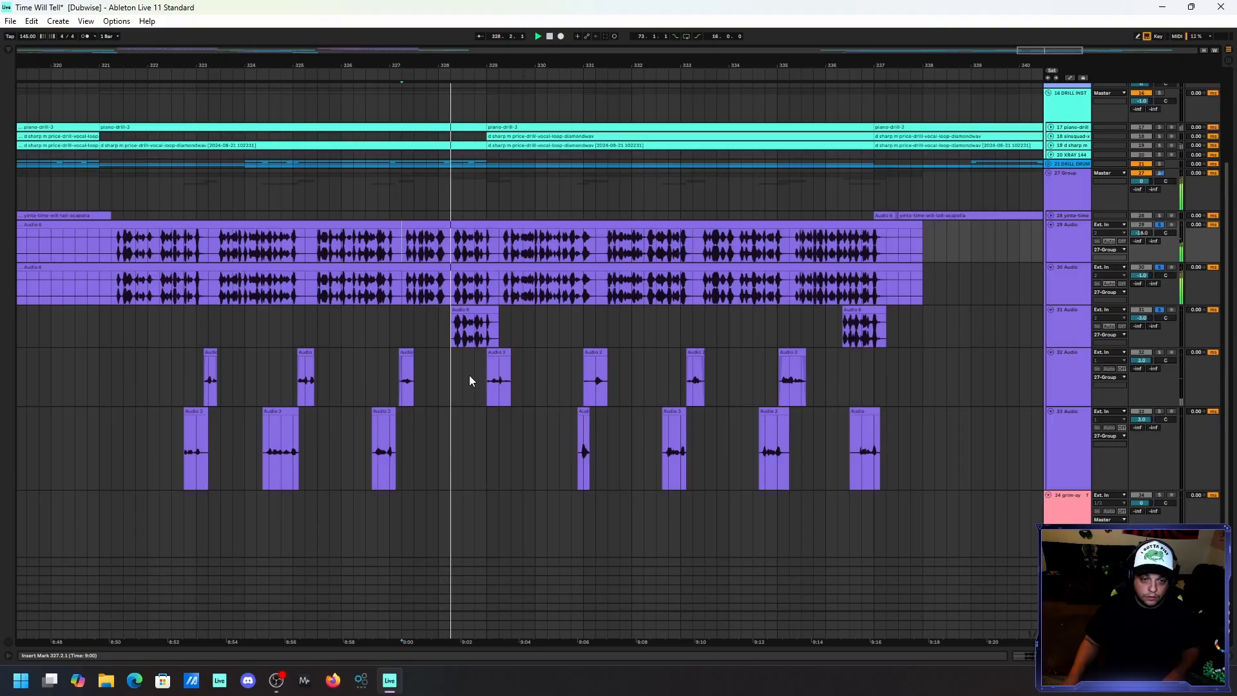
key(space)
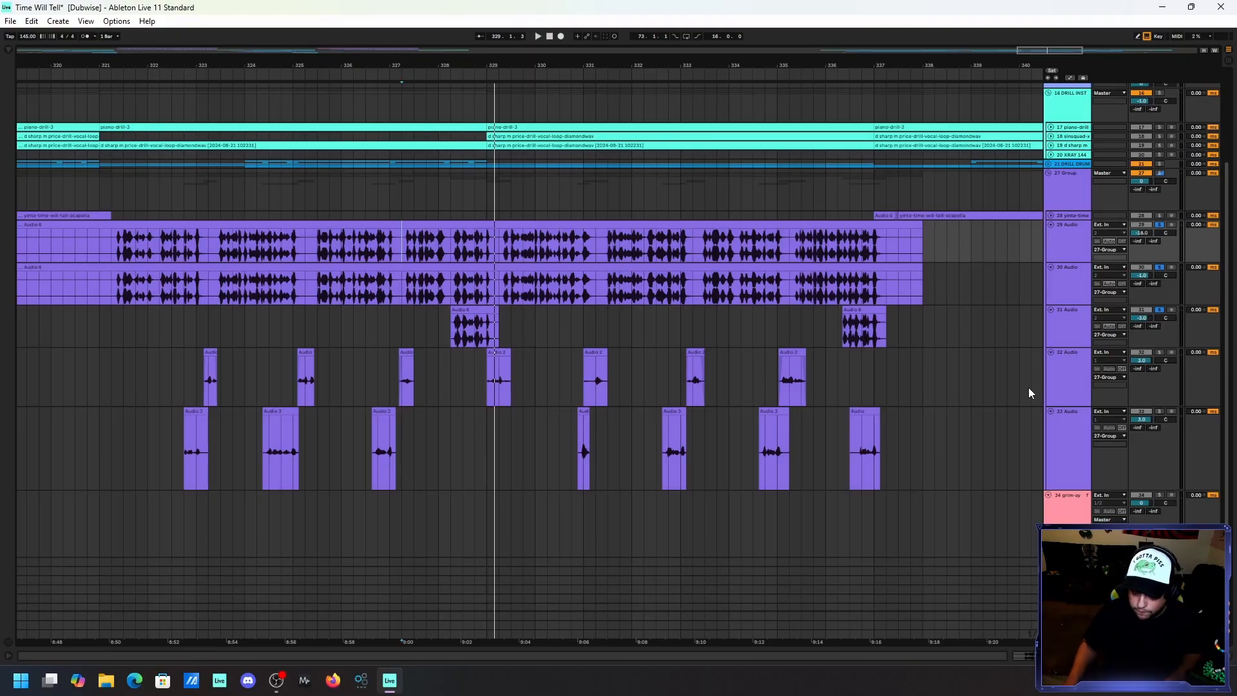
Solo 32 Audio alone and play its first vocal clip.
click(209, 364)
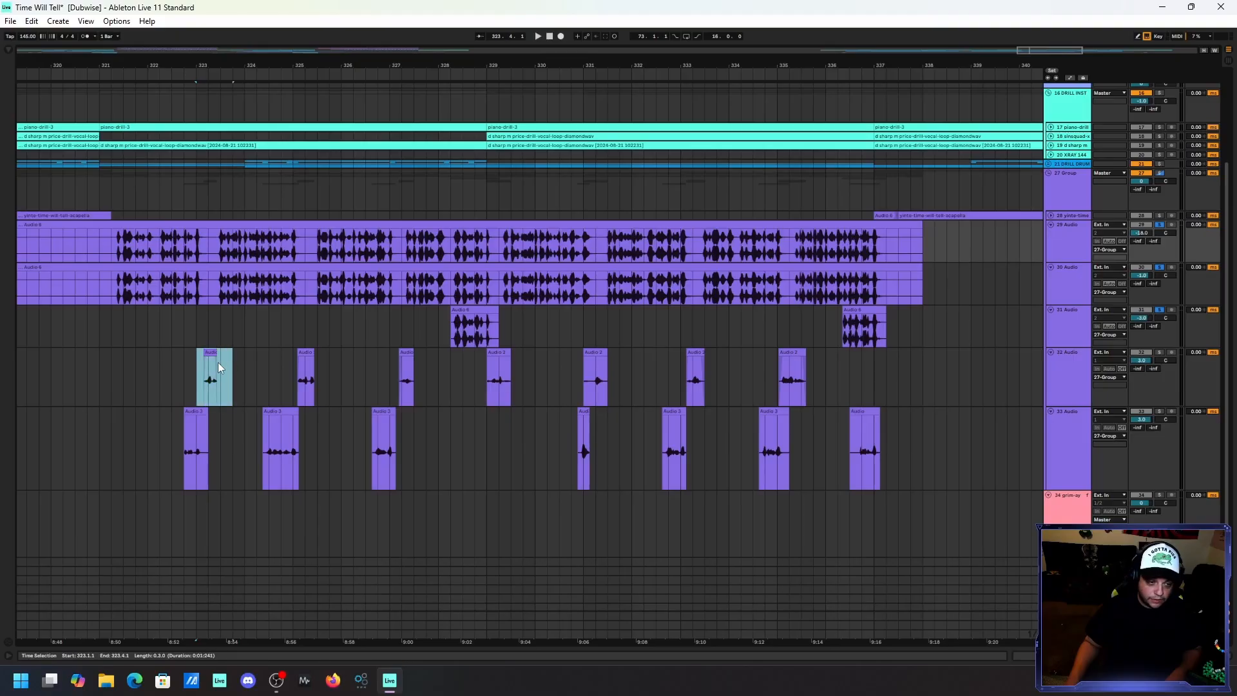
click(1159, 353)
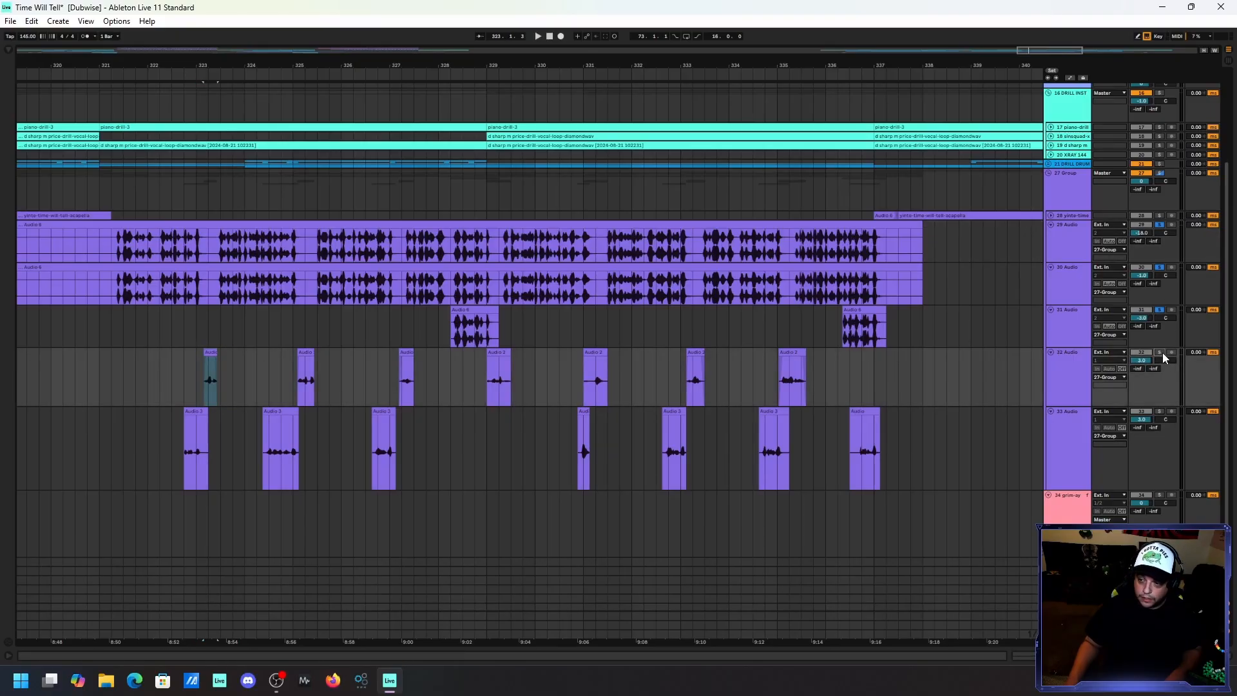
key(space)
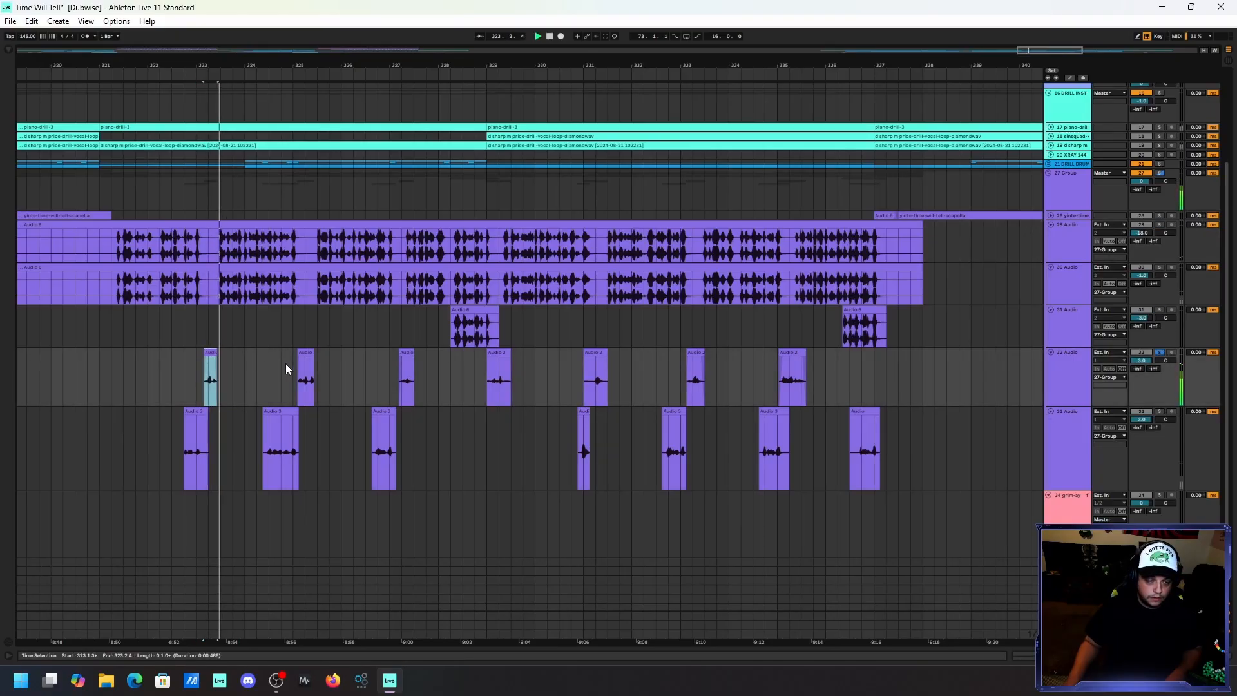
Examine the 32 Audio effect chain, including the Telephone Vocal EQ and the ValhallaVintageVerb settings, and play the track's second clip.
double_click(1071, 372)
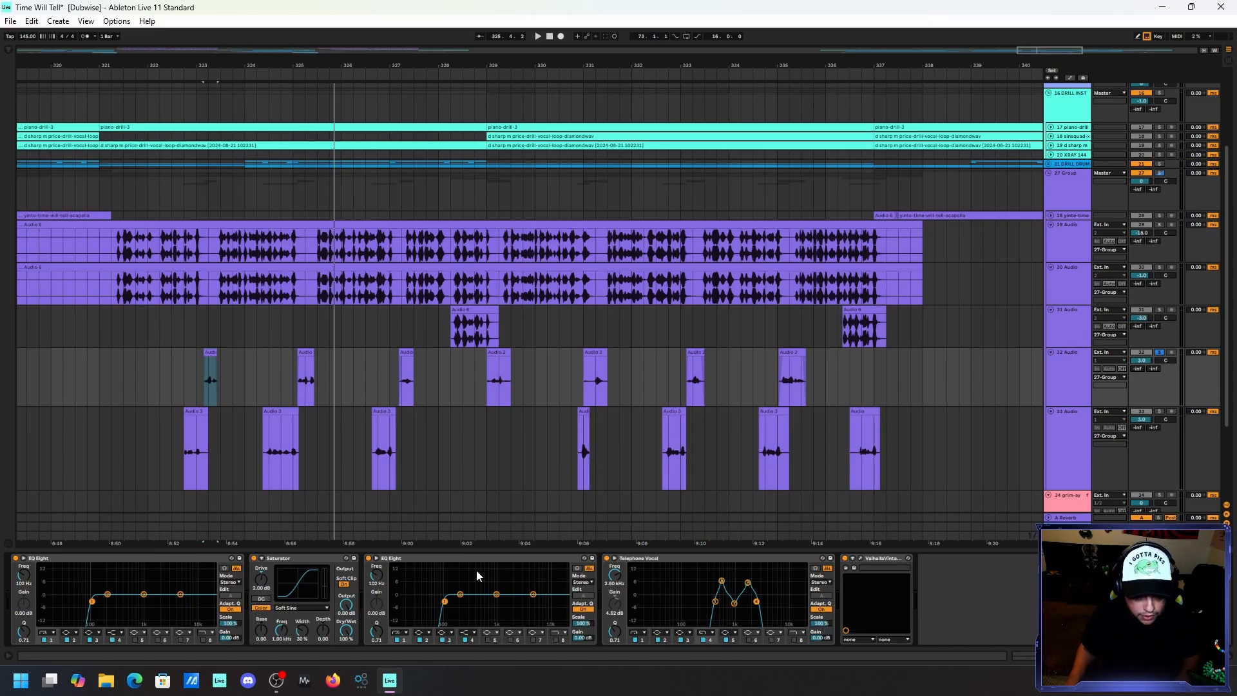
click(665, 558)
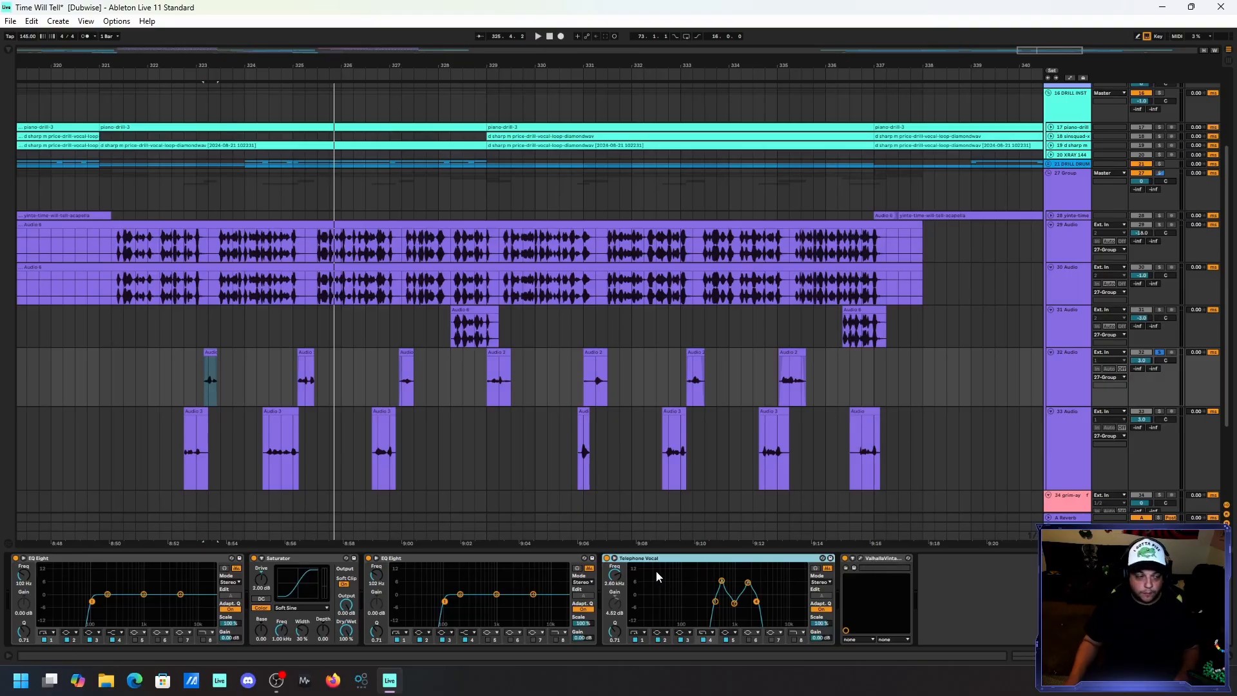
click(872, 560)
click(861, 561)
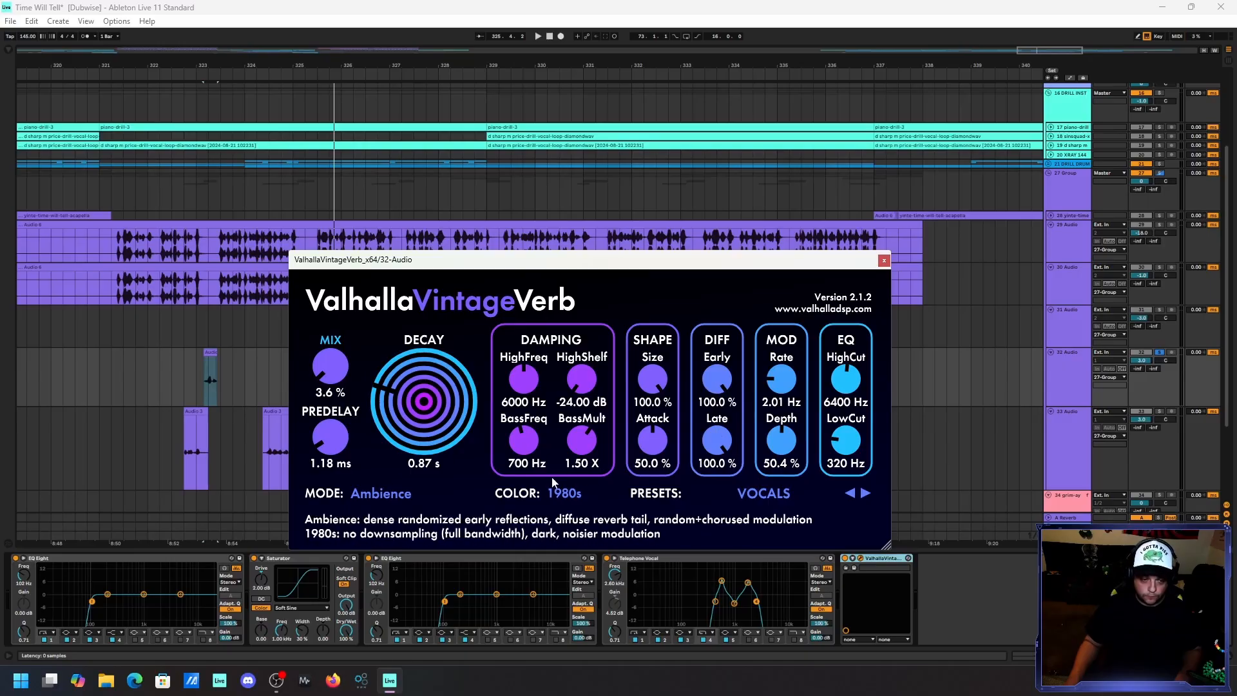
click(884, 260)
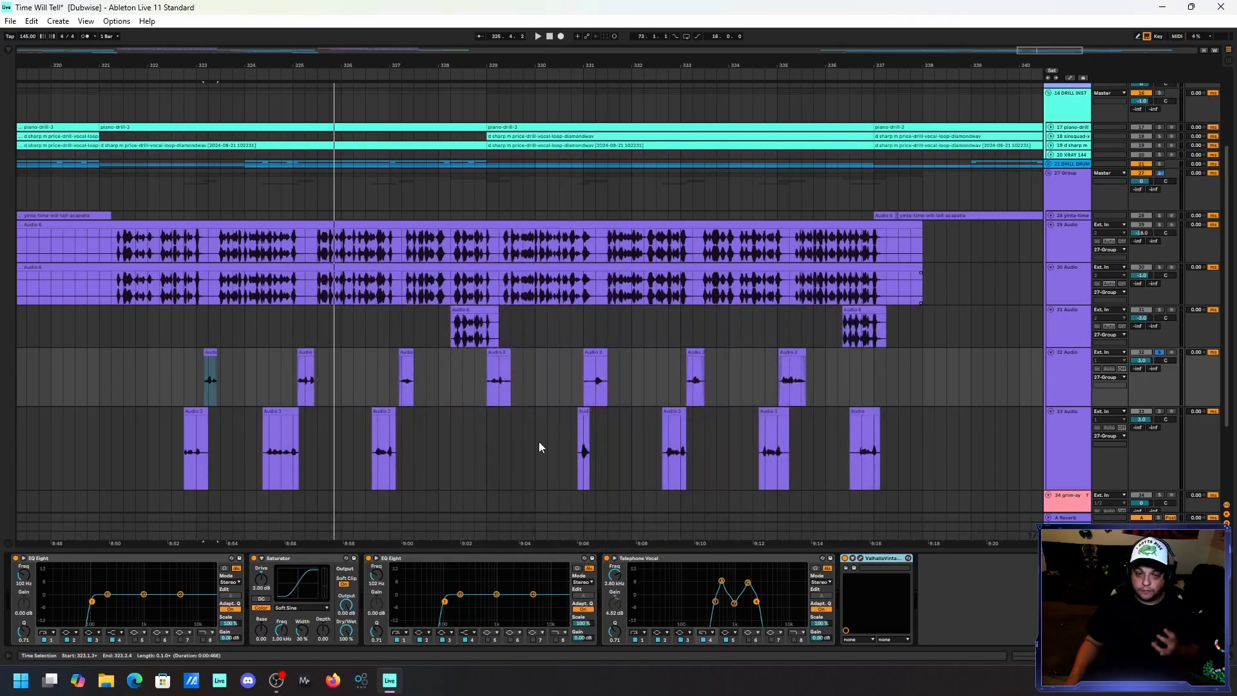
click(307, 367)
key(space)
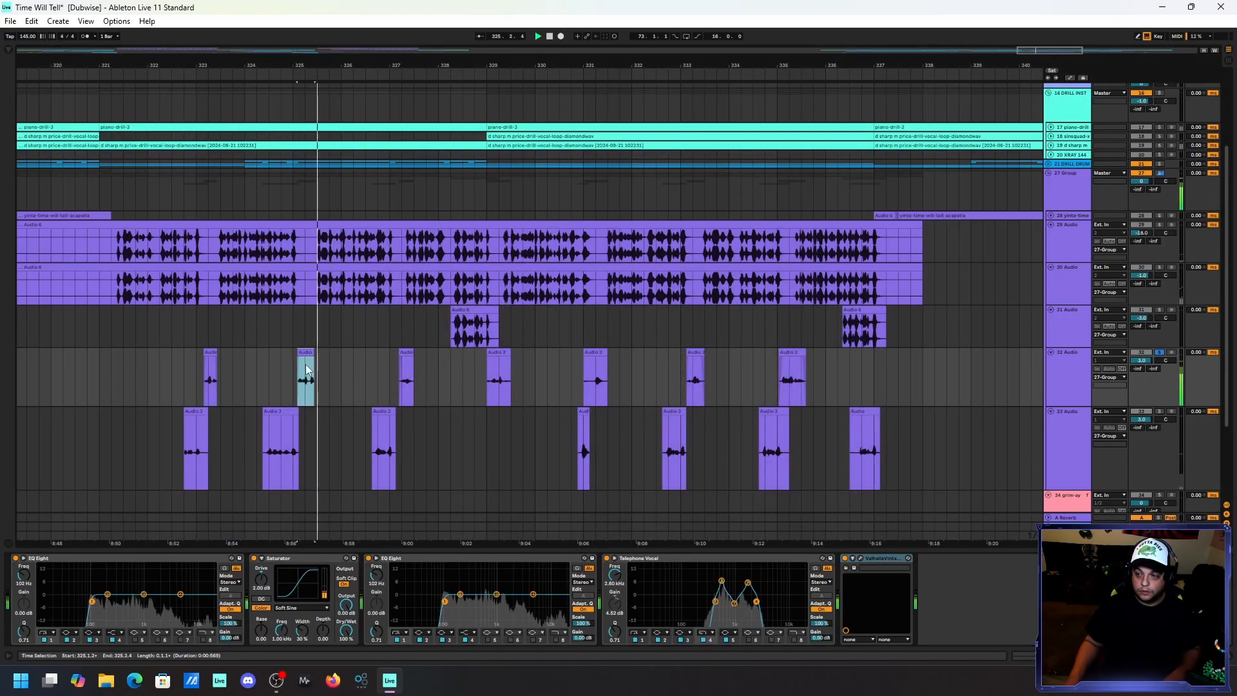
Examine the effect chain on 33 Audio, solo the track alone, and play its first clip.
click(197, 414)
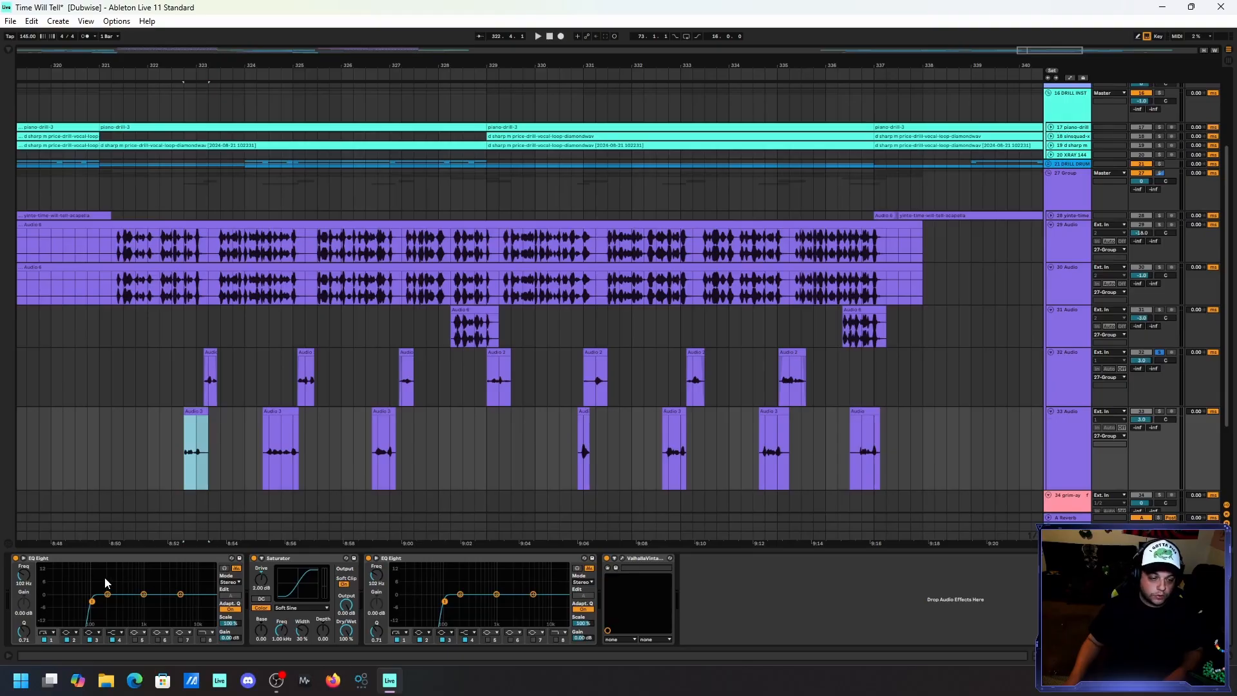
click(1158, 412)
key(space)
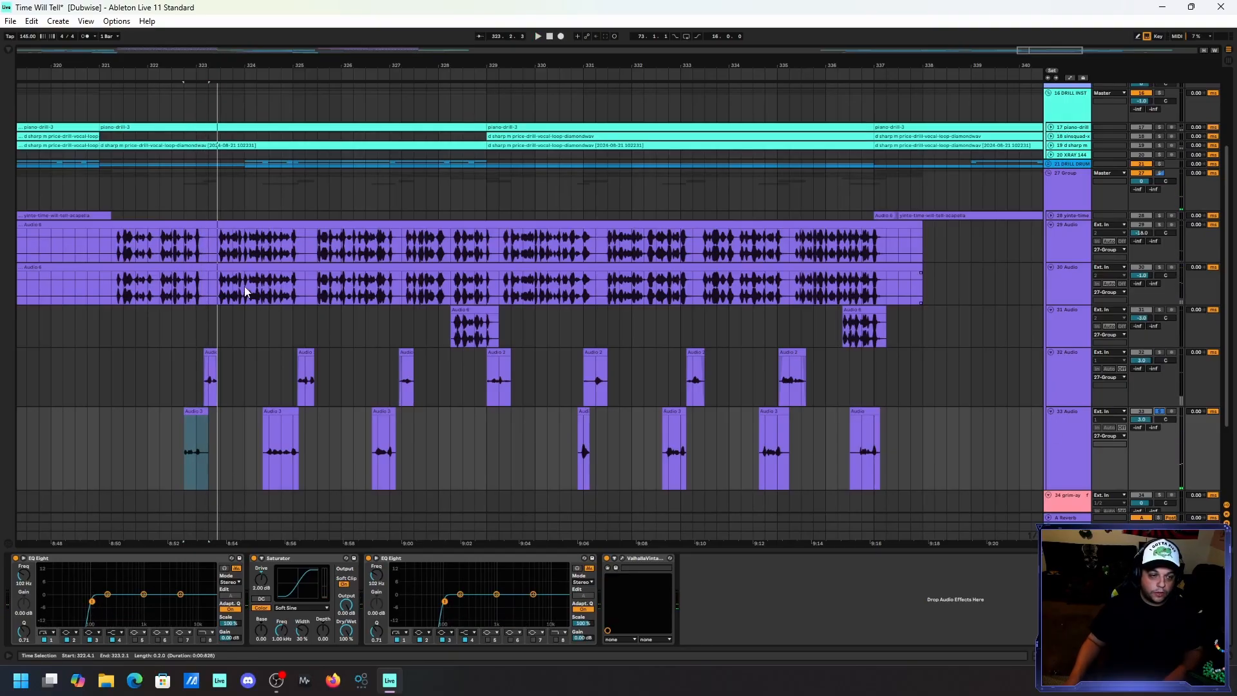
Solo 30 Audio and 29 Audio alongside 33 Audio, and play the combined layers from just before 33 Audio's first clip.
click(158, 284)
key(space)
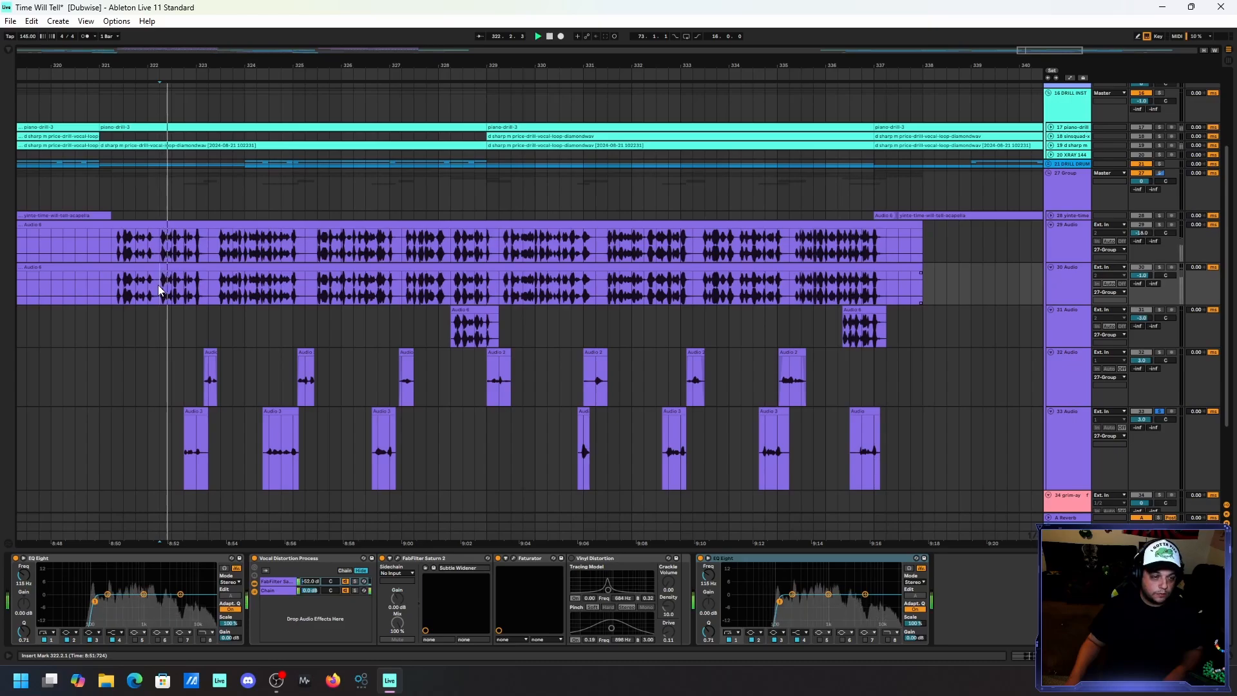
click(1158, 224)
key(space)
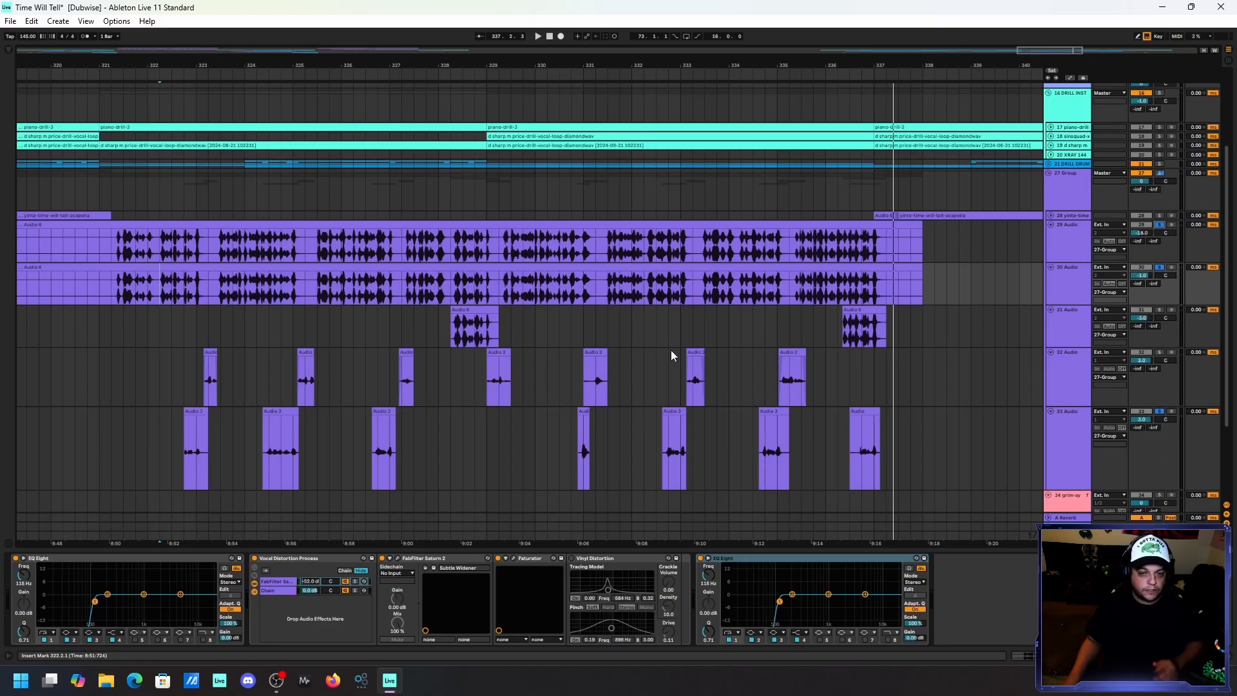
Check the two 31 Audio clips, solo the whole 27 Group, and play all vocal layers from the start of the verse.
click(473, 330)
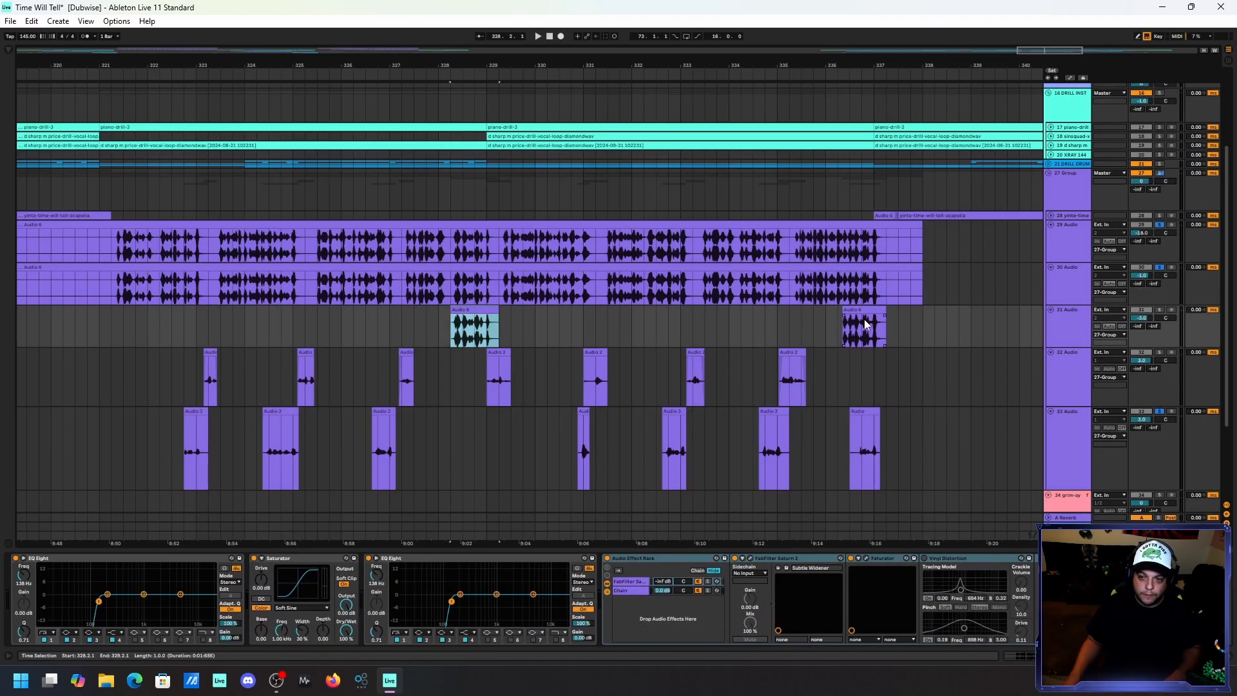
click(865, 324)
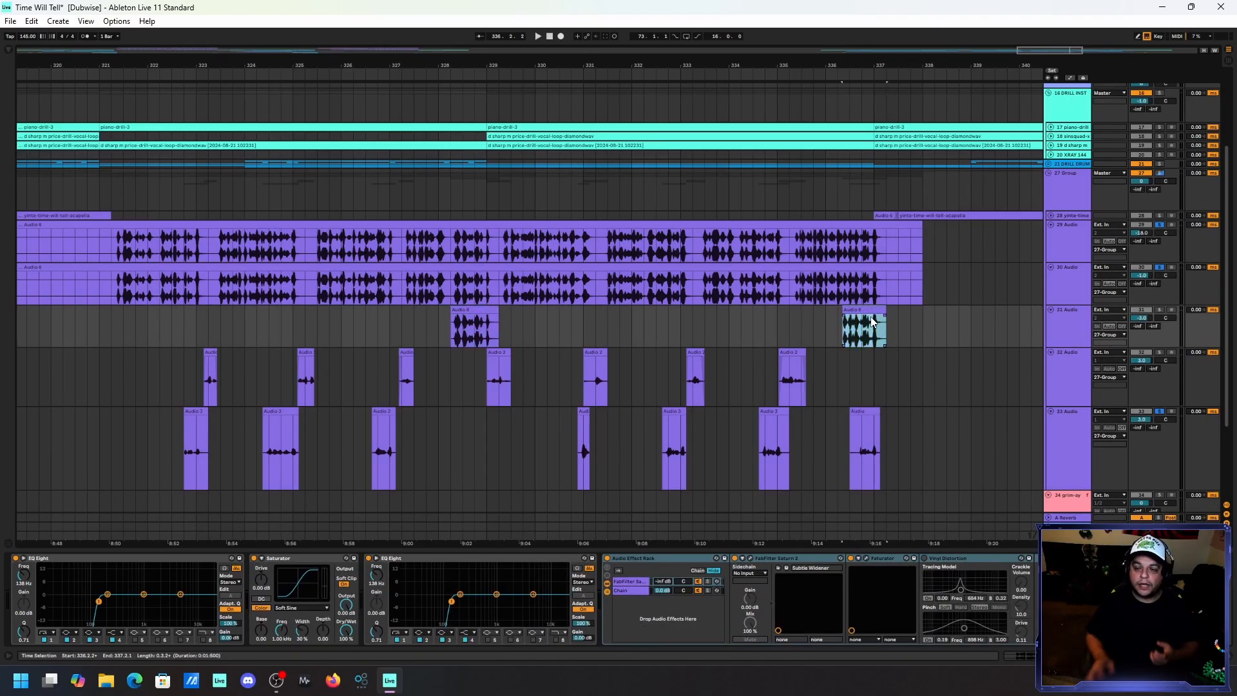
click(1160, 172)
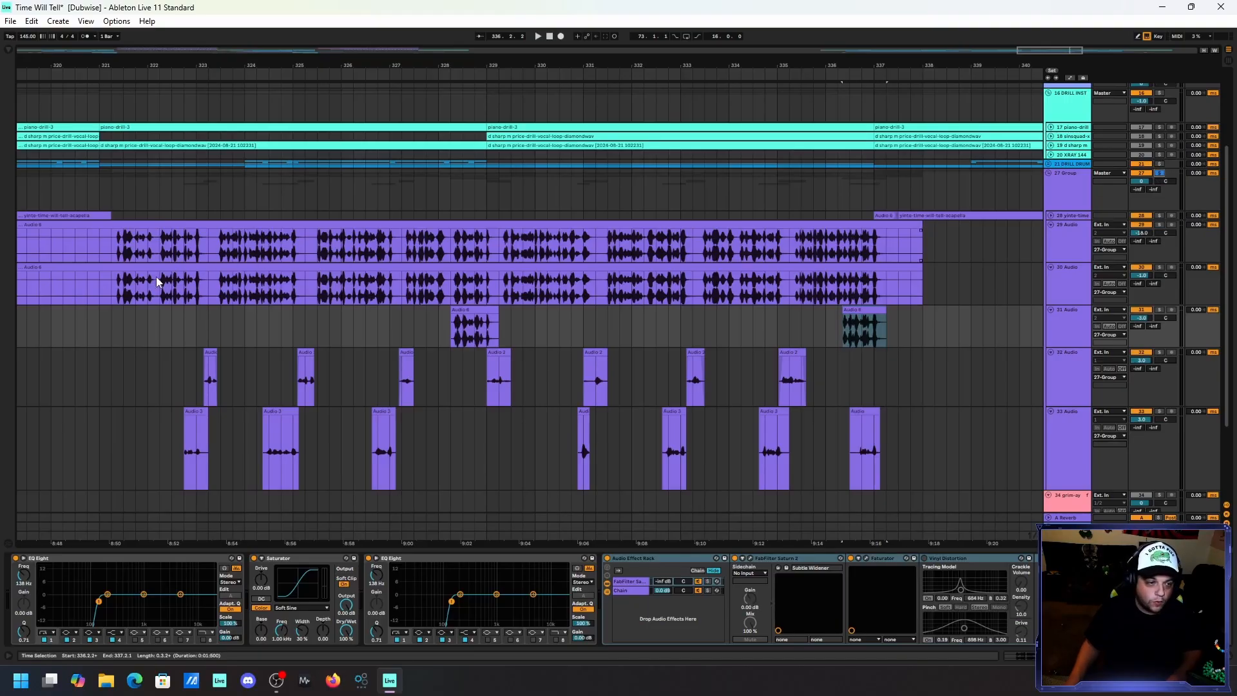
click(111, 286)
key(space)
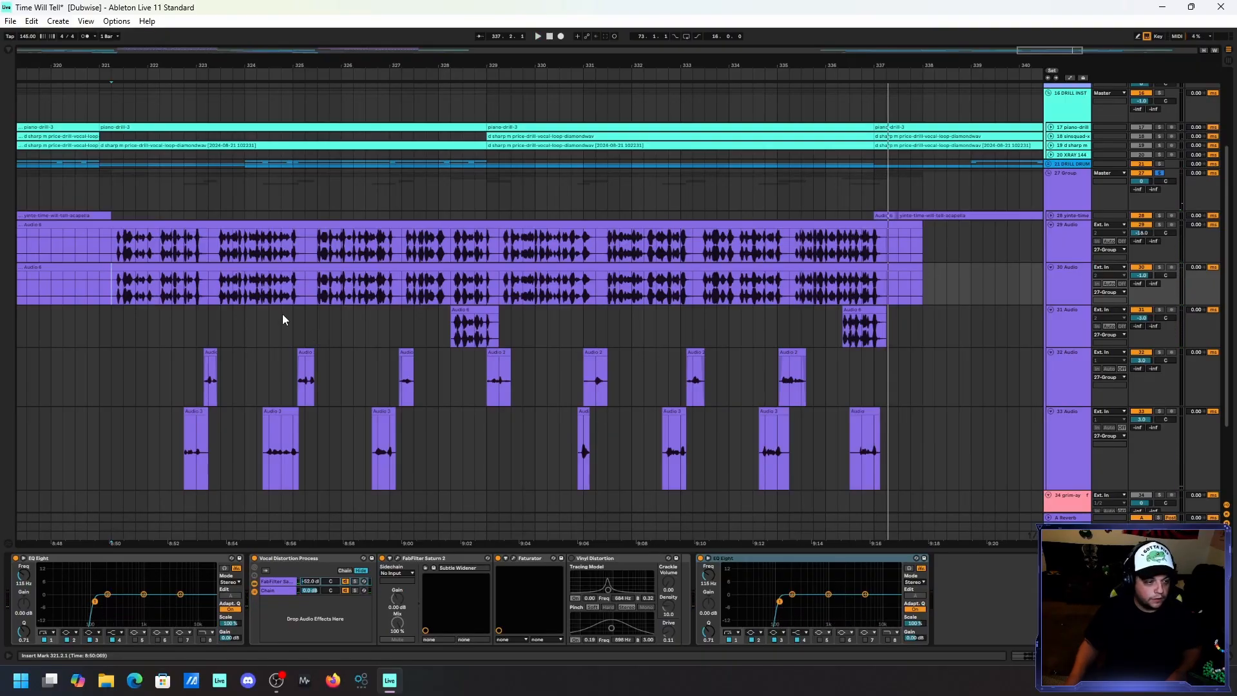
Unsolo the 27 Group and play the vocals with the full mix from before the verse.
key(ctrl+z)
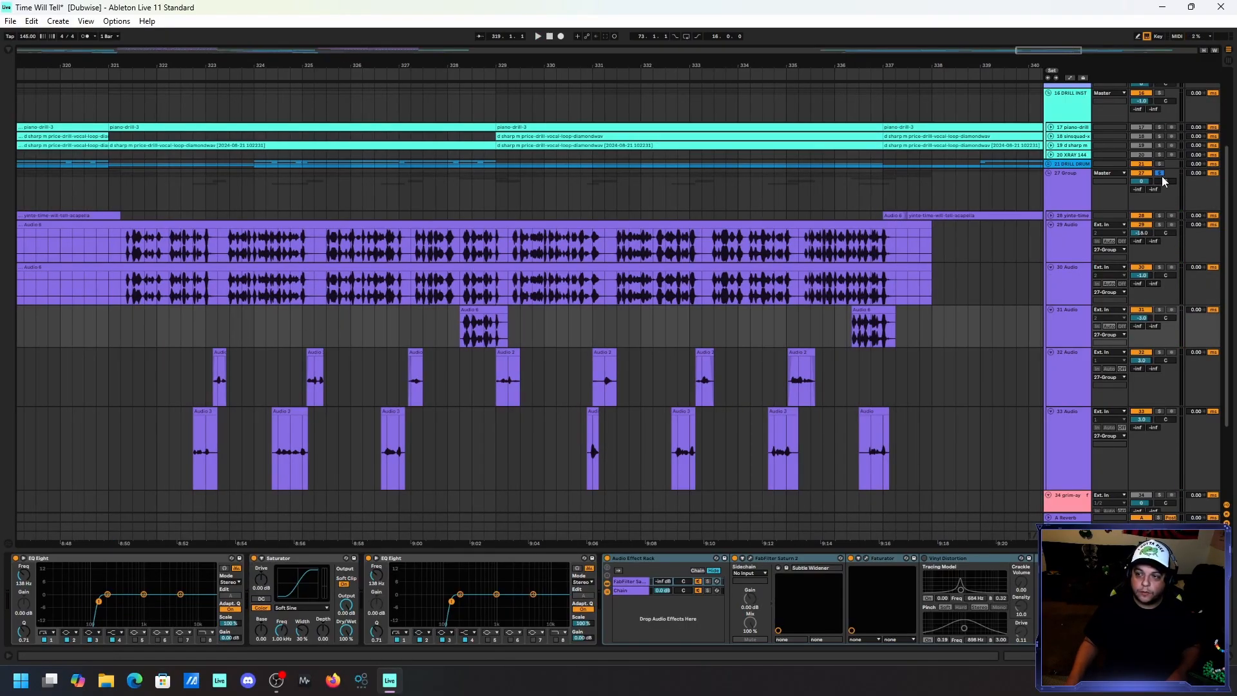
key(space)
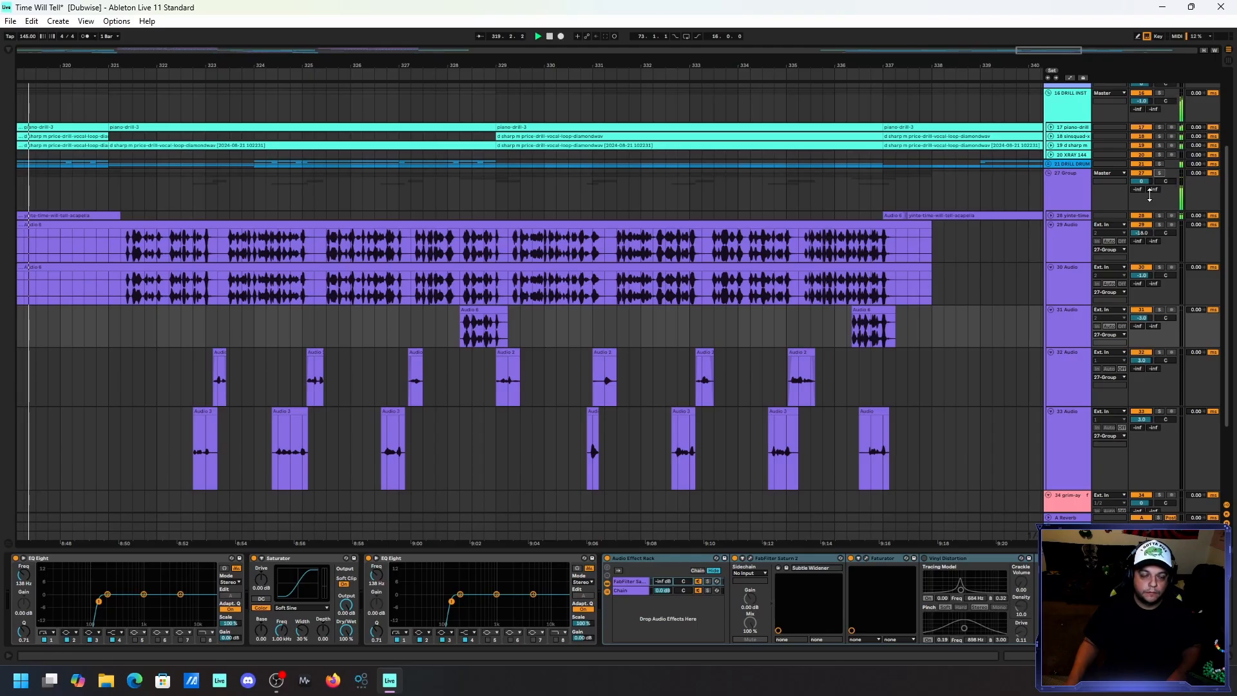